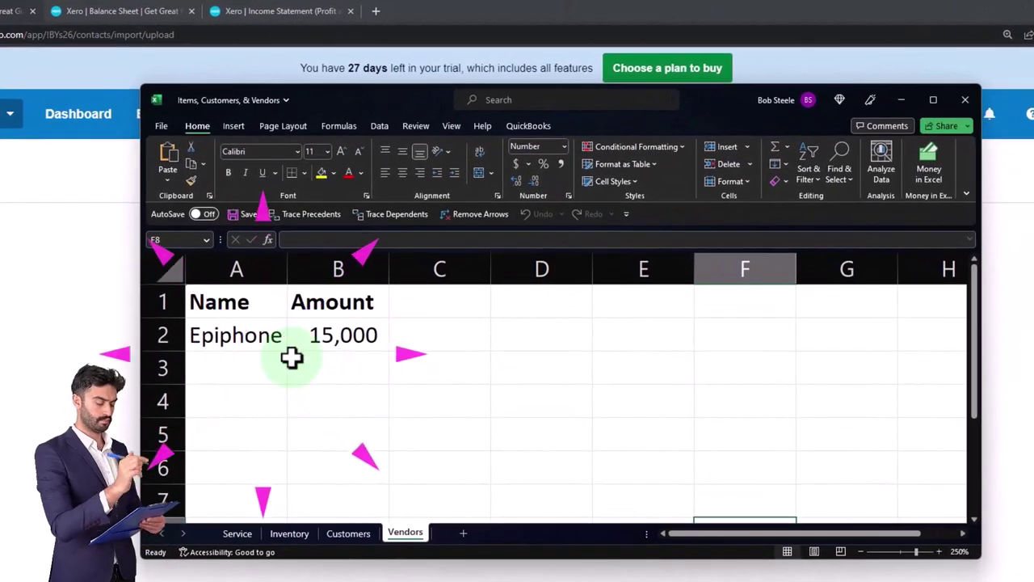
# Move Excel aside and open a blank contact form from Xero's All contacts list.
pyautogui.moveTo(377, 97); pyautogui.dragTo(1033, 420)
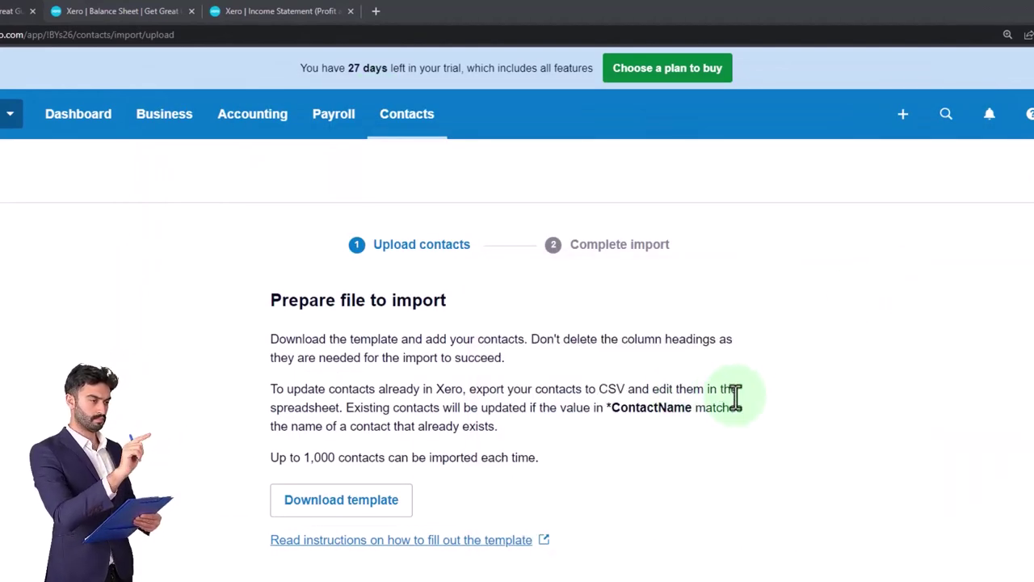
pyautogui.click(434, 135)
pyautogui.click(452, 202)
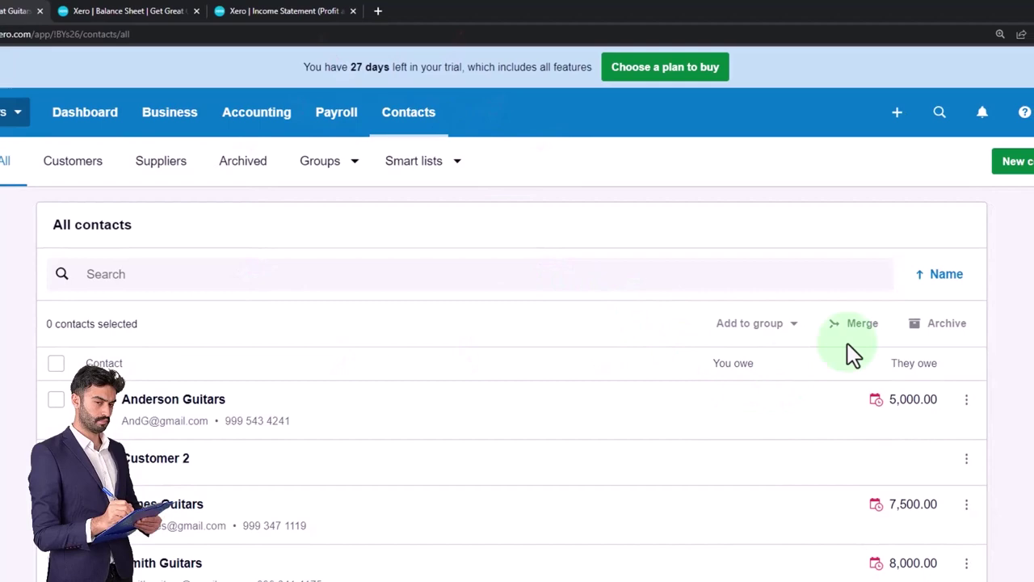
pyautogui.click(1018, 161)
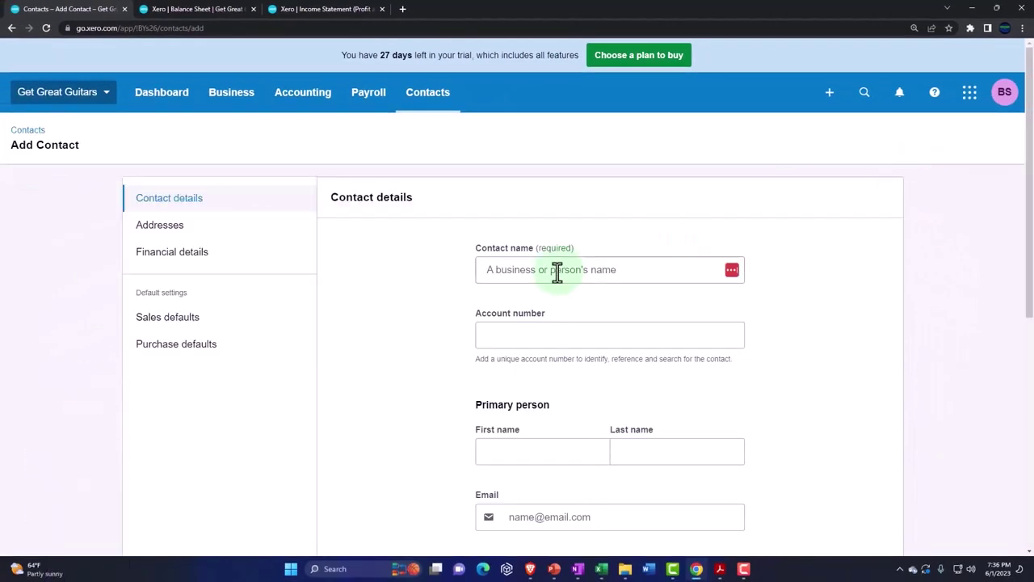
# Enter Epiphone as the contact name and save it with Save & close.
pyautogui.click(558, 272)
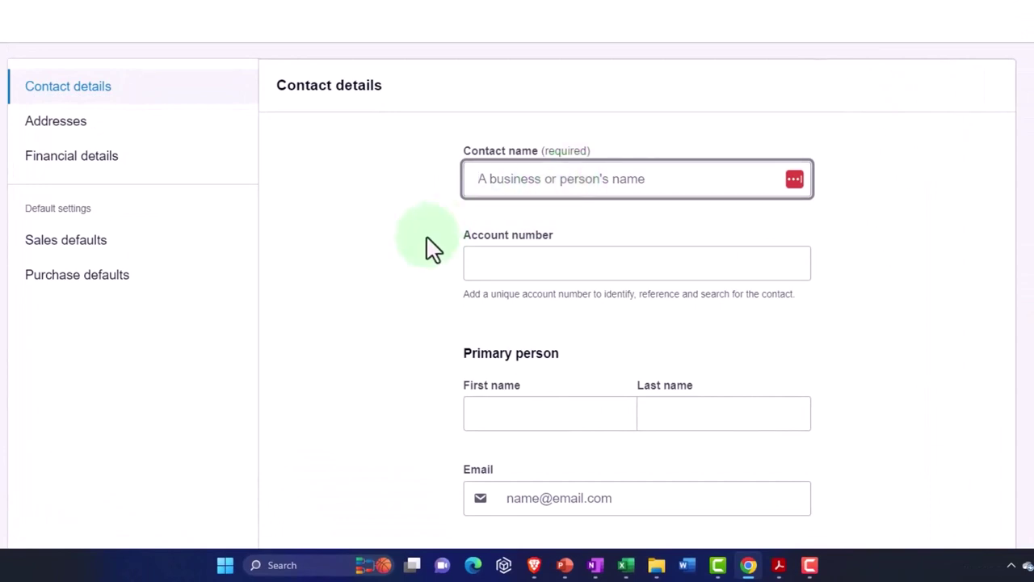
pyautogui.write('Epi')
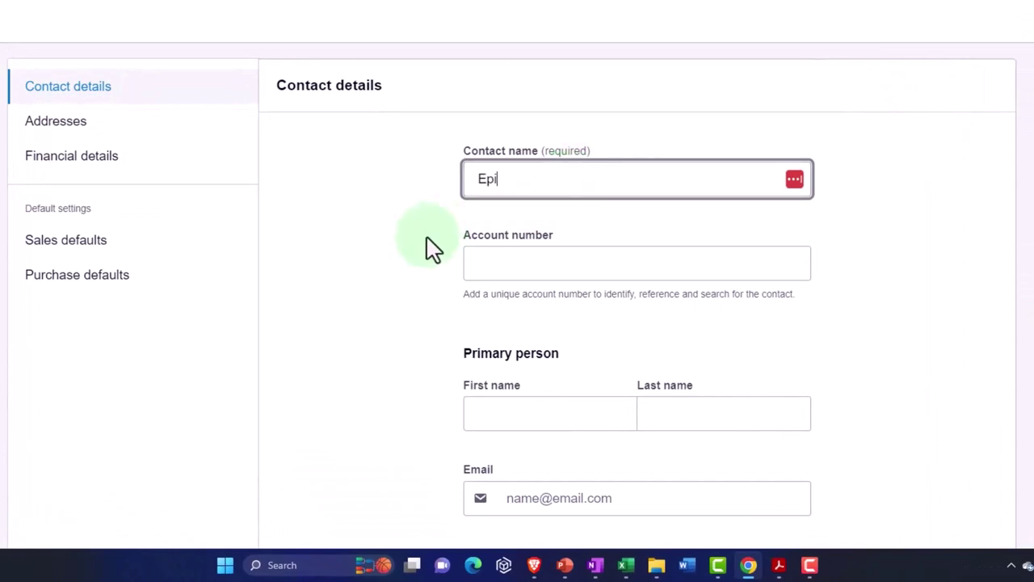
pyautogui.write('phi')
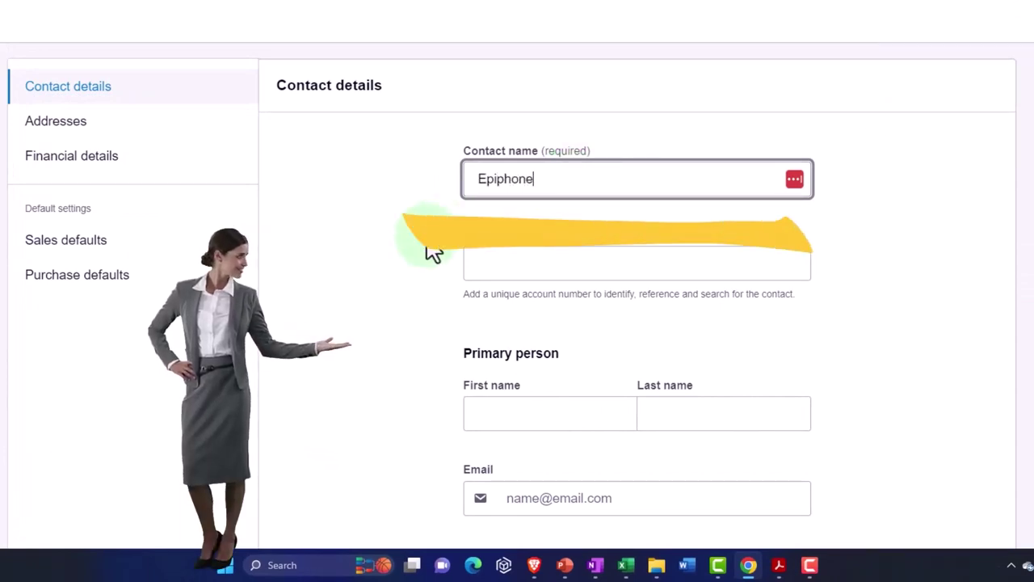
pyautogui.press('Tab')
pyautogui.scroll(-2, 432, 248)
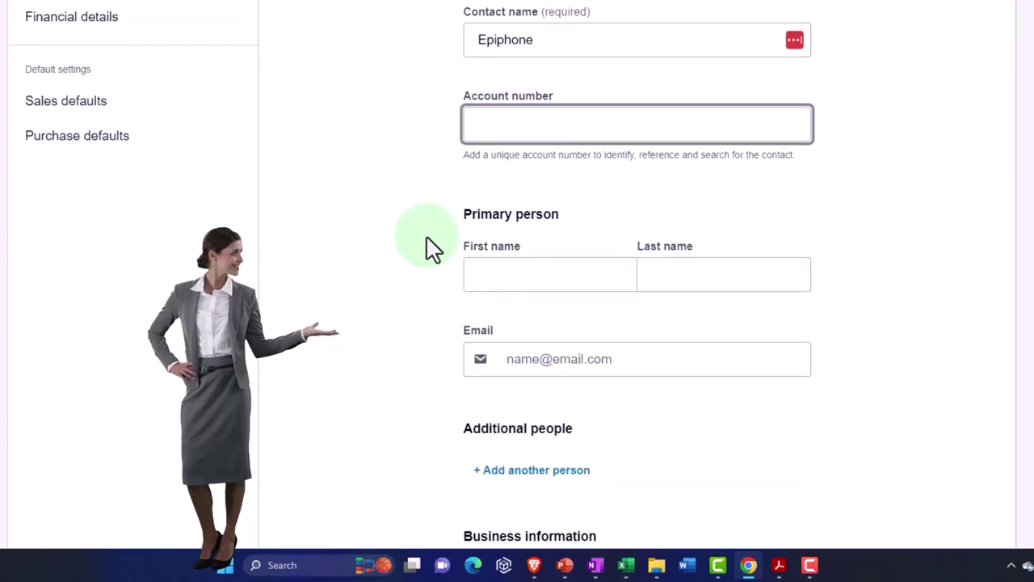
pyautogui.scroll(-5, 432, 249)
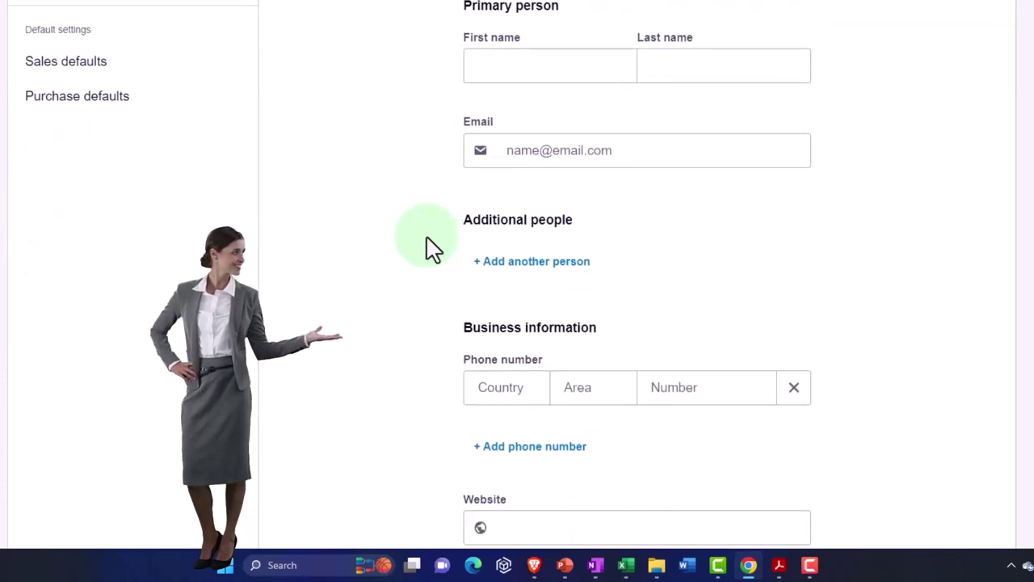
pyautogui.scroll(-1, 432, 249)
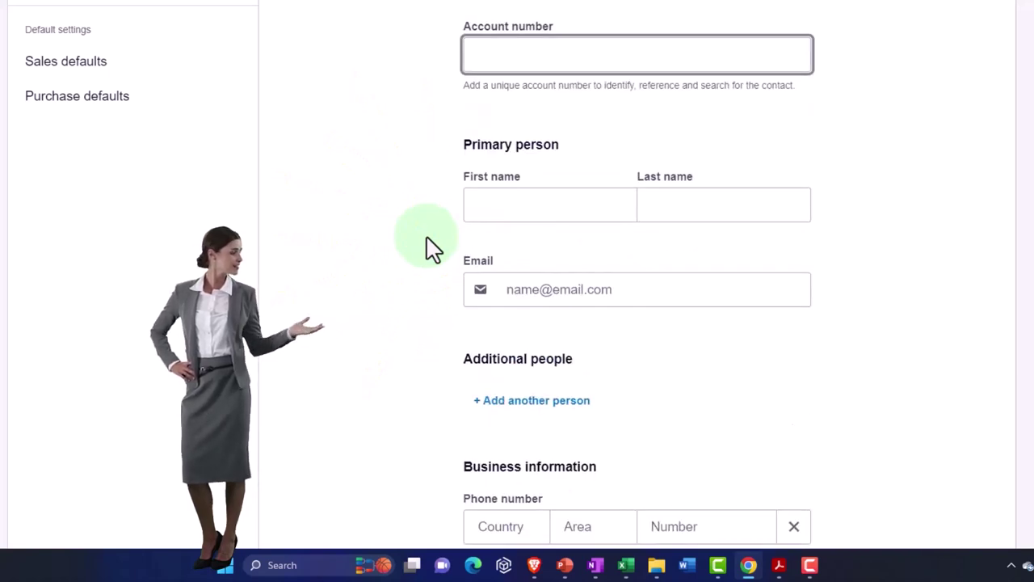
pyautogui.scroll(3, 432, 249)
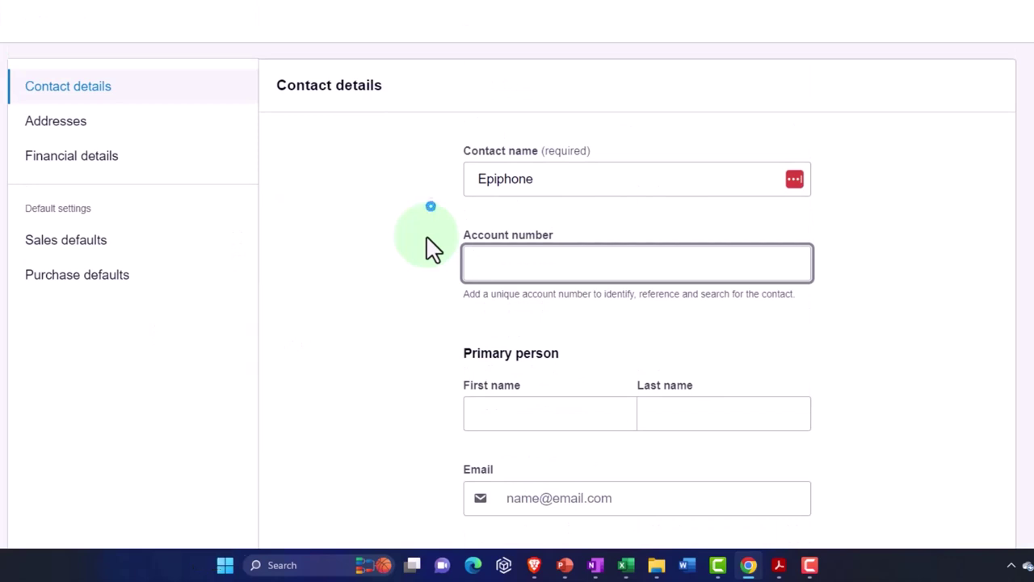
pyautogui.click(432, 248)
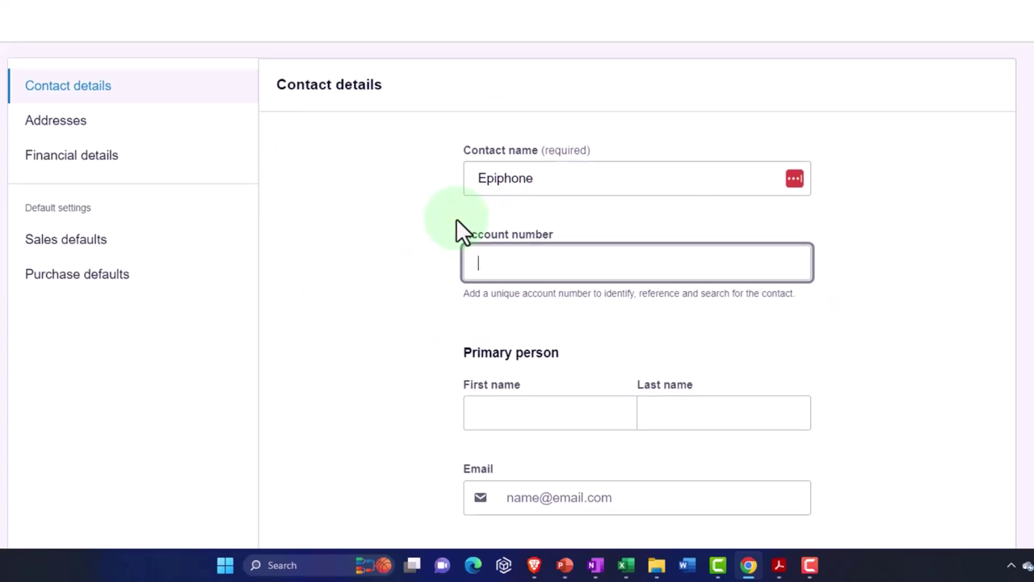
pyautogui.scroll(-5, 457, 231)
pyautogui.click(958, 508)
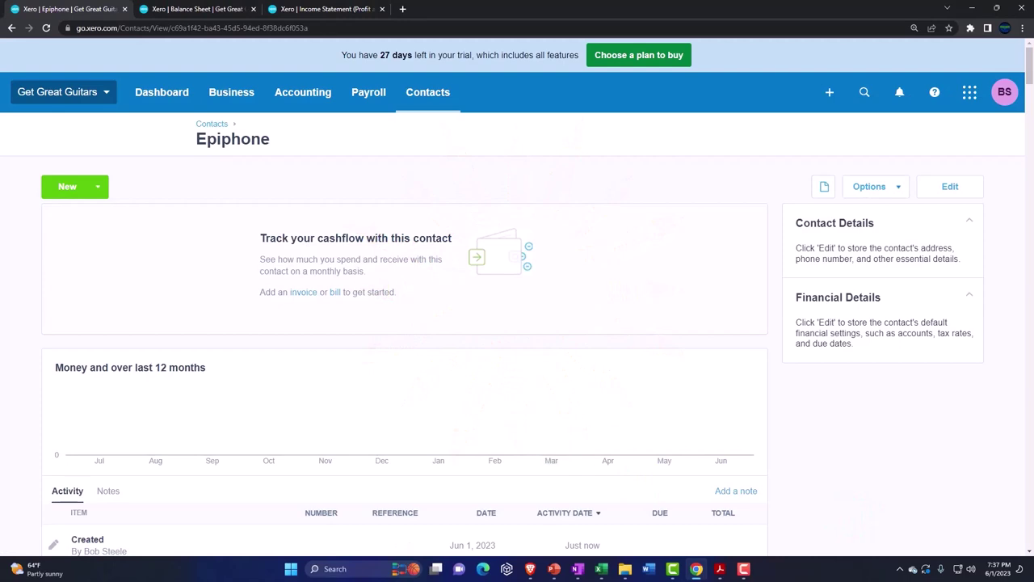
# Check Epiphone's 15,000 in the Vendors sheet, then bring up the Trial Beginning Balances PDF.
pyautogui.hotkey('alt', 'Tab')
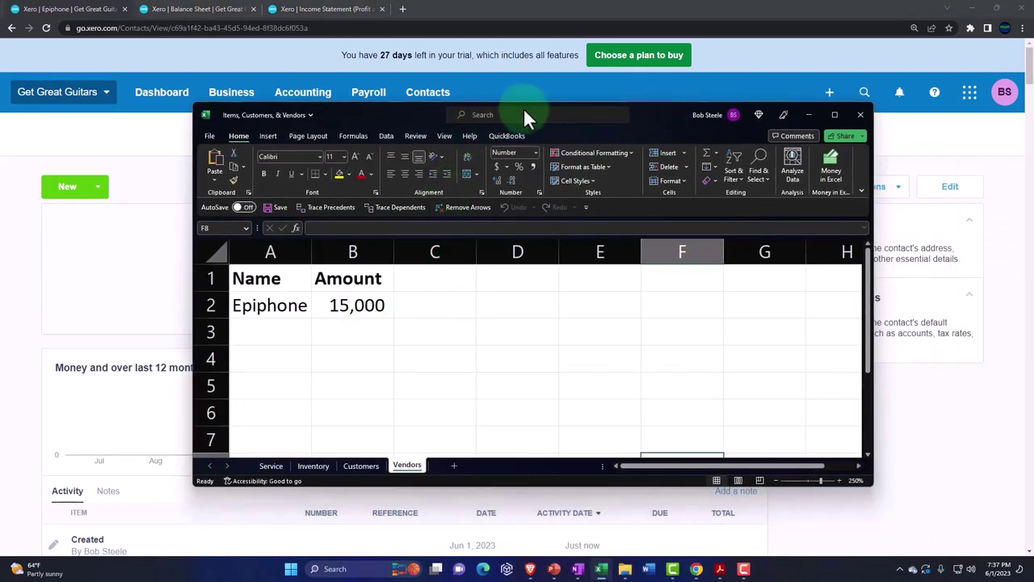
pyautogui.moveTo(424, 110); pyautogui.dragTo(1033, 8)
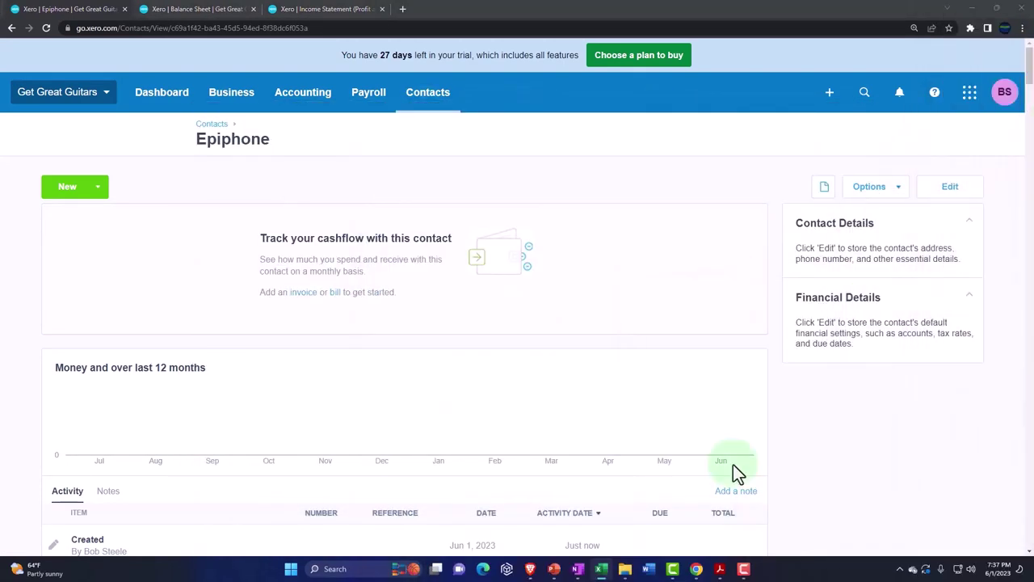
pyautogui.click(719, 570)
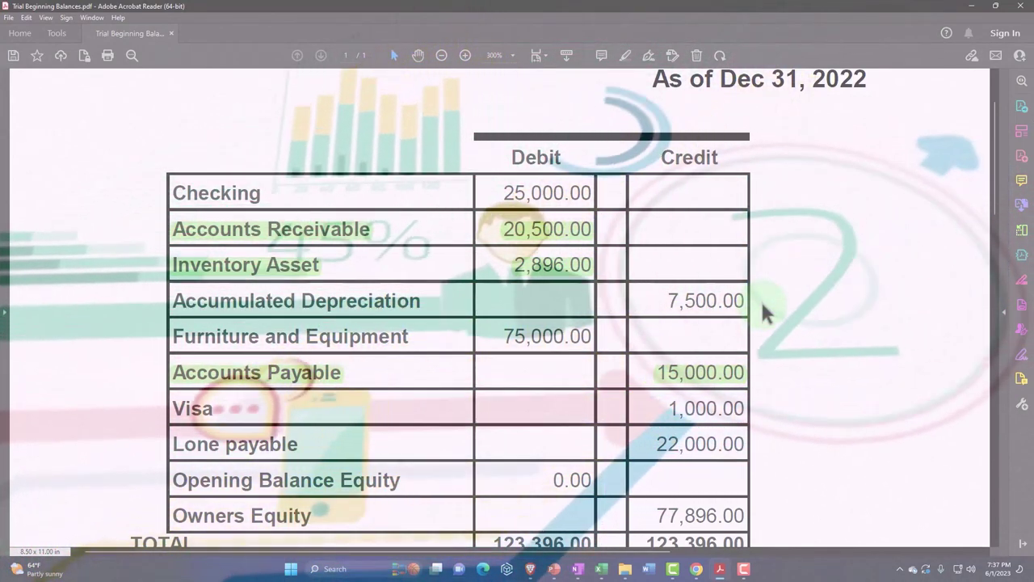
# Confirm the 15,000.00 Accounts Payable credit in the trial balance, then minimize Acrobat.
pyautogui.click(762, 304)
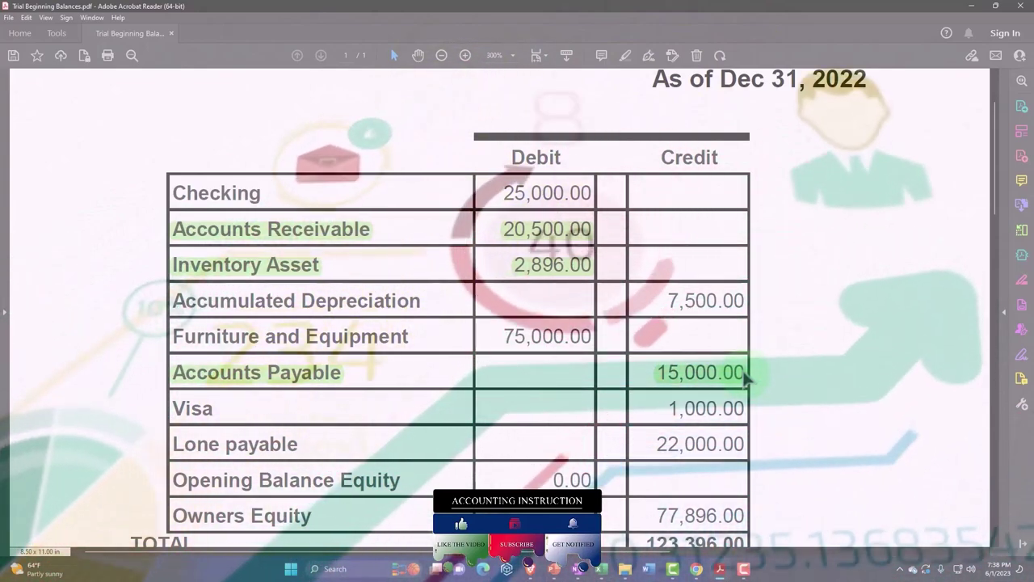
pyautogui.click(731, 373)
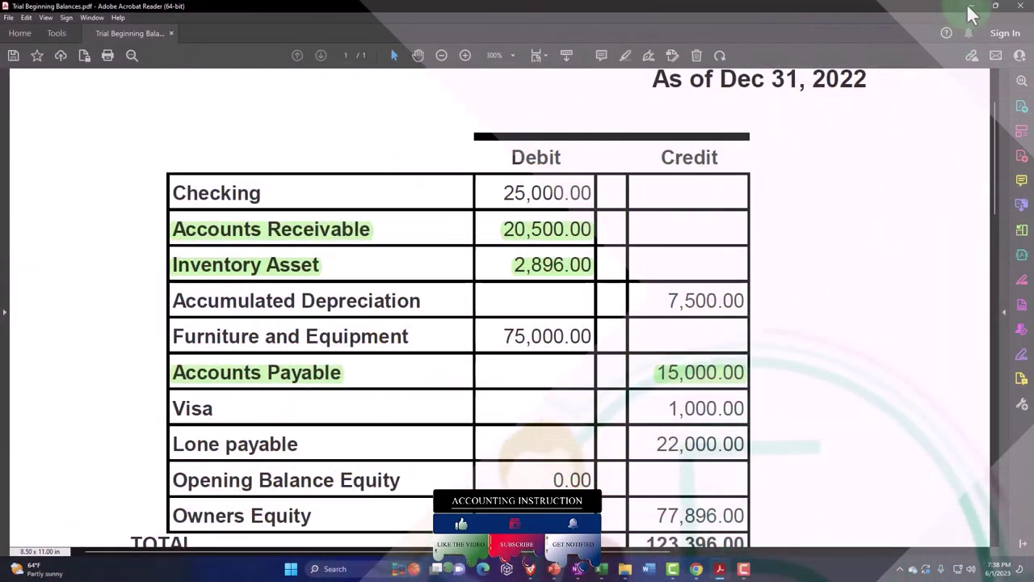
pyautogui.click(970, 13)
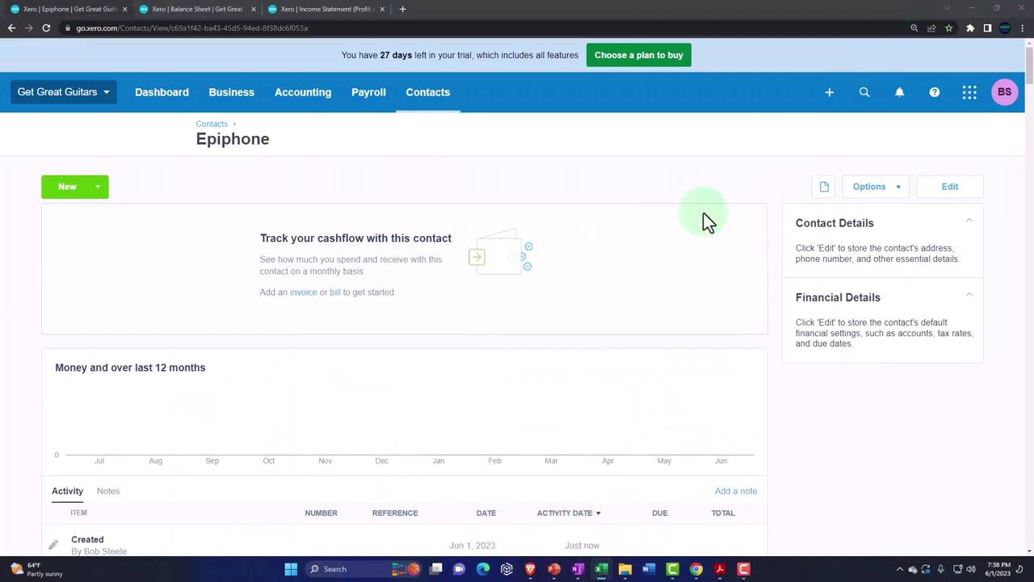
# Start a new bill with Epiphone as the supplier.
pyautogui.click(828, 92)
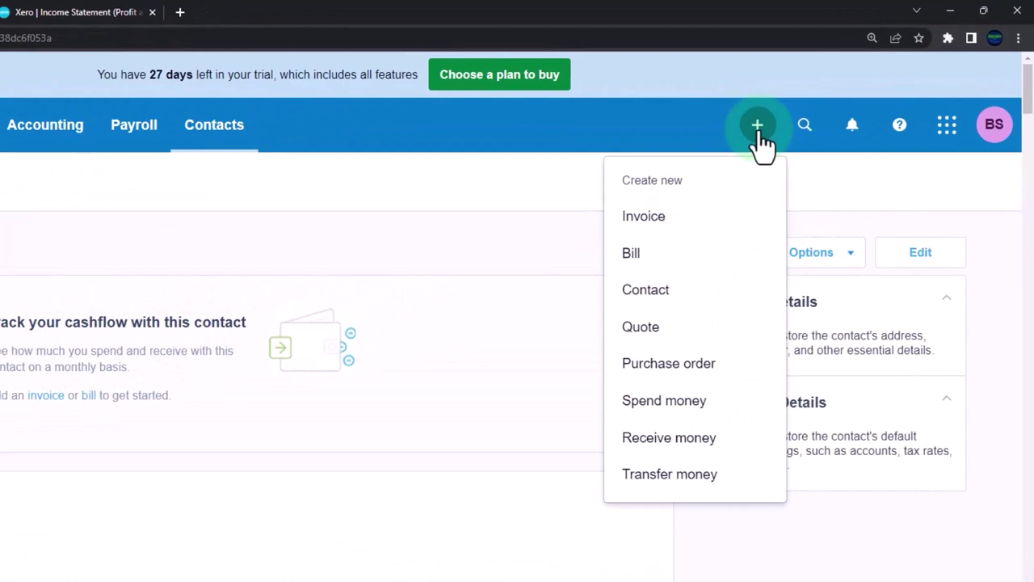
pyautogui.click(651, 265)
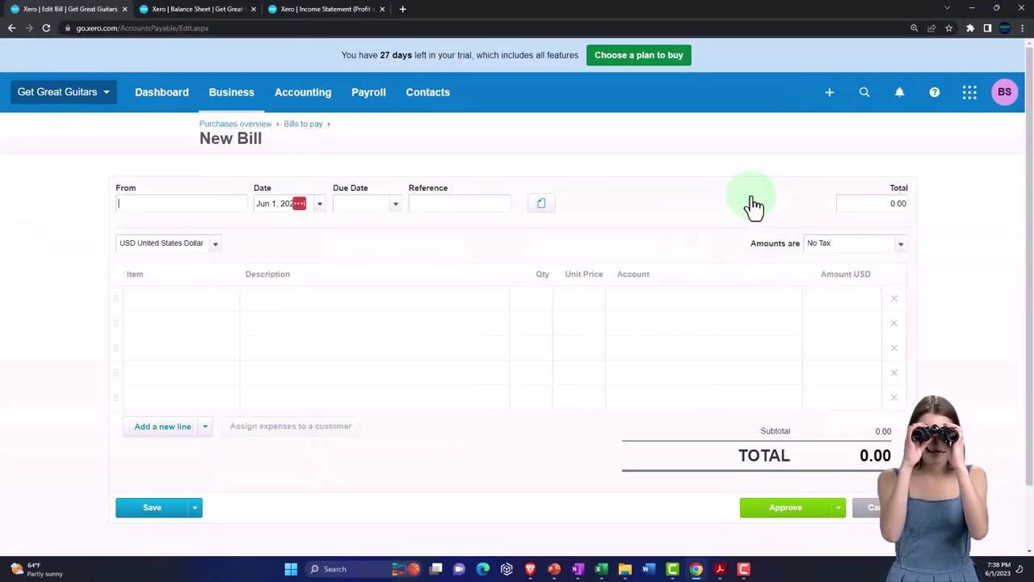
pyautogui.click(197, 203)
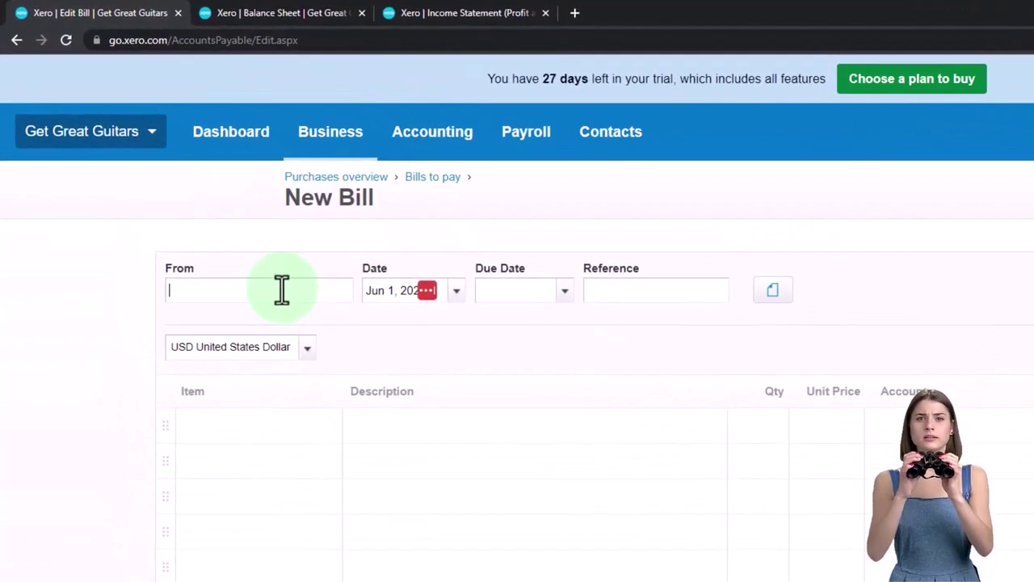
pyautogui.write('ep')
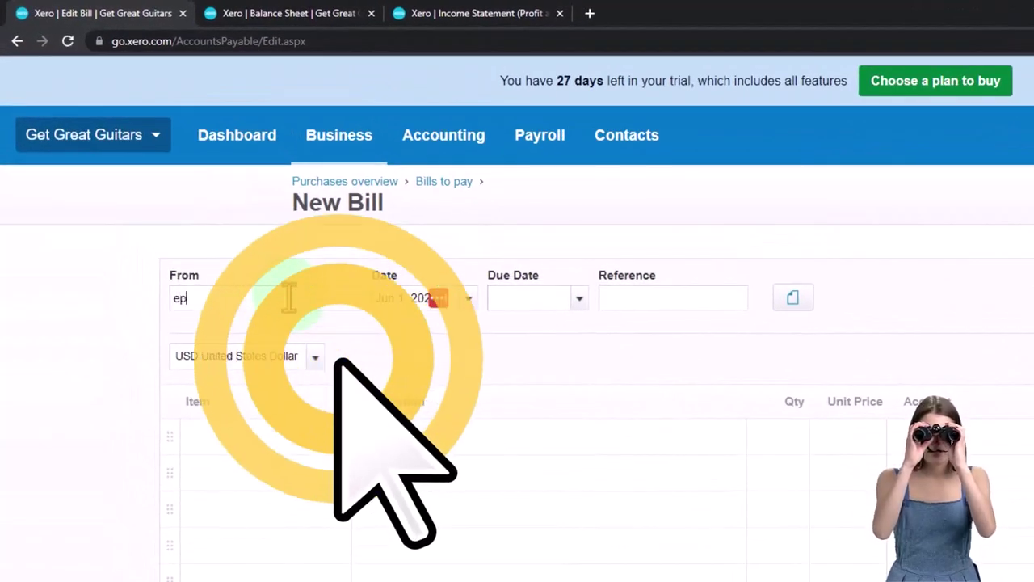
pyautogui.click(210, 329)
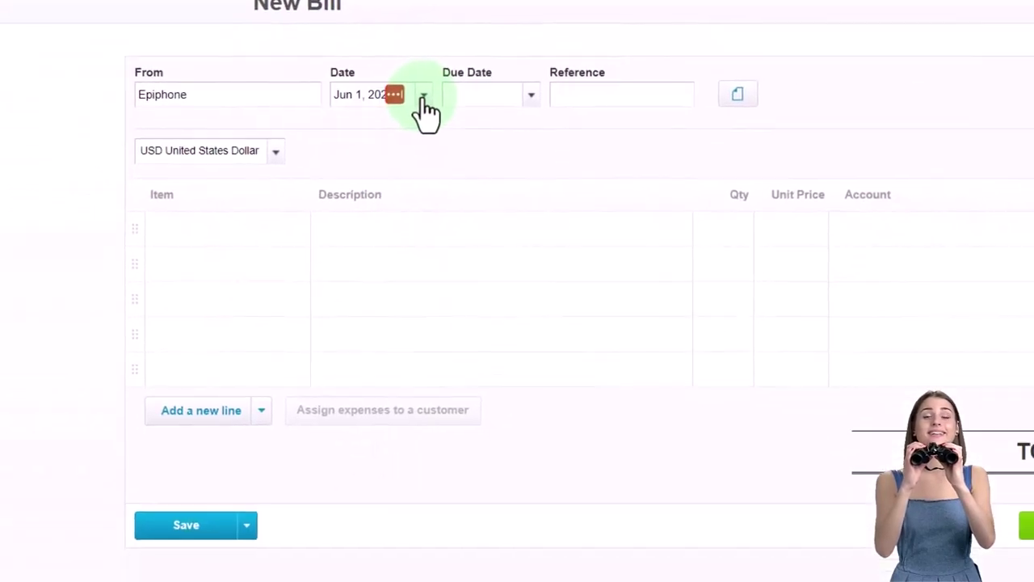
# Set the bill date to December 31, 2022.
pyautogui.click(468, 298)
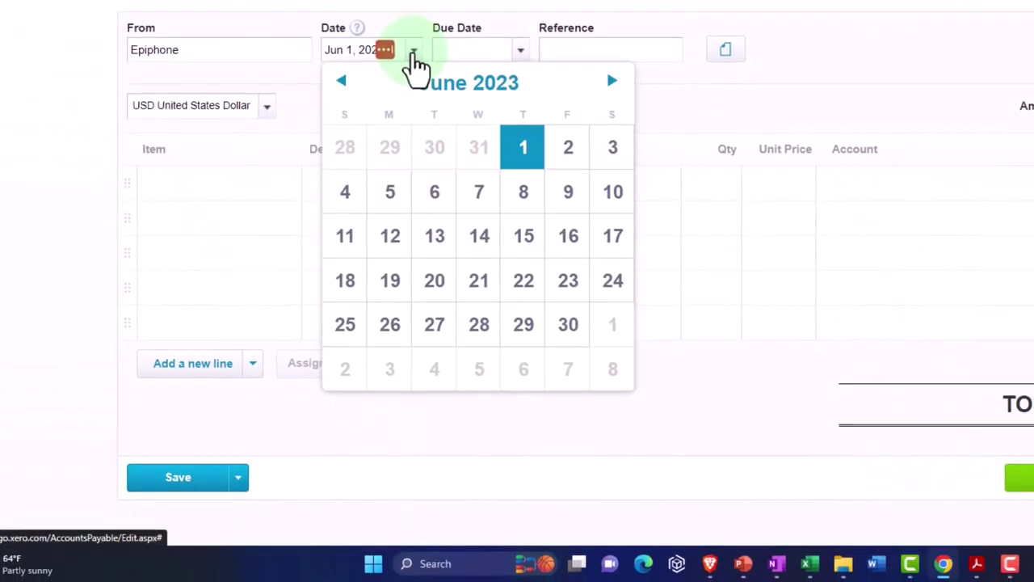
pyautogui.click(341, 84)
pyautogui.click(342, 84)
pyautogui.click(342, 84)
pyautogui.click(342, 84)
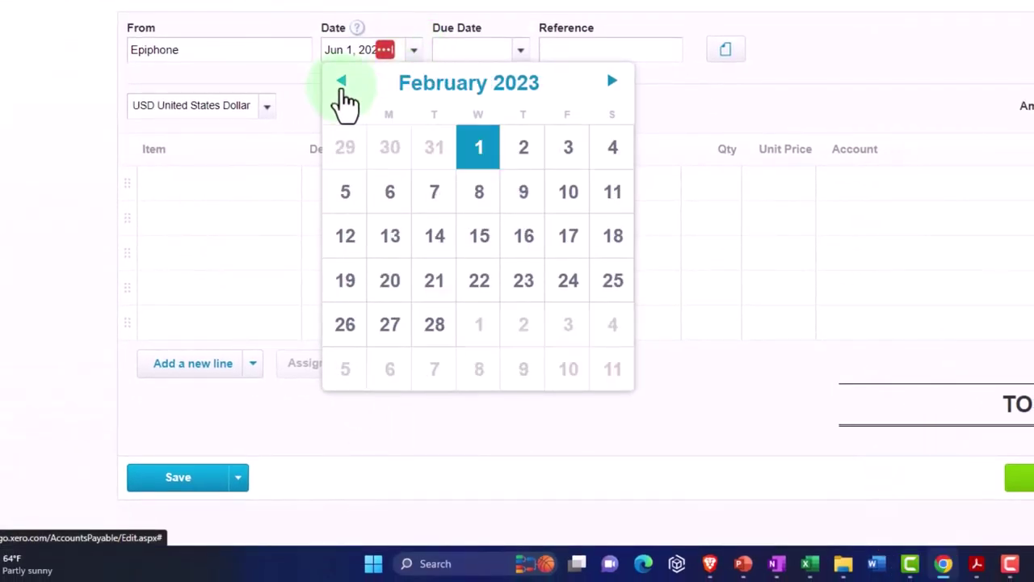
pyautogui.click(342, 84)
pyautogui.click(342, 84)
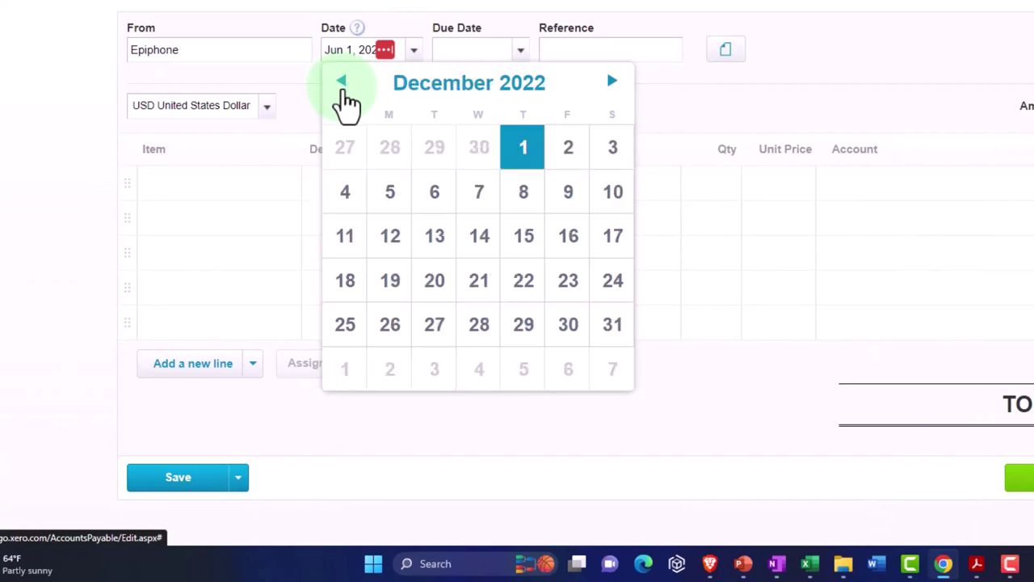
pyautogui.click(611, 343)
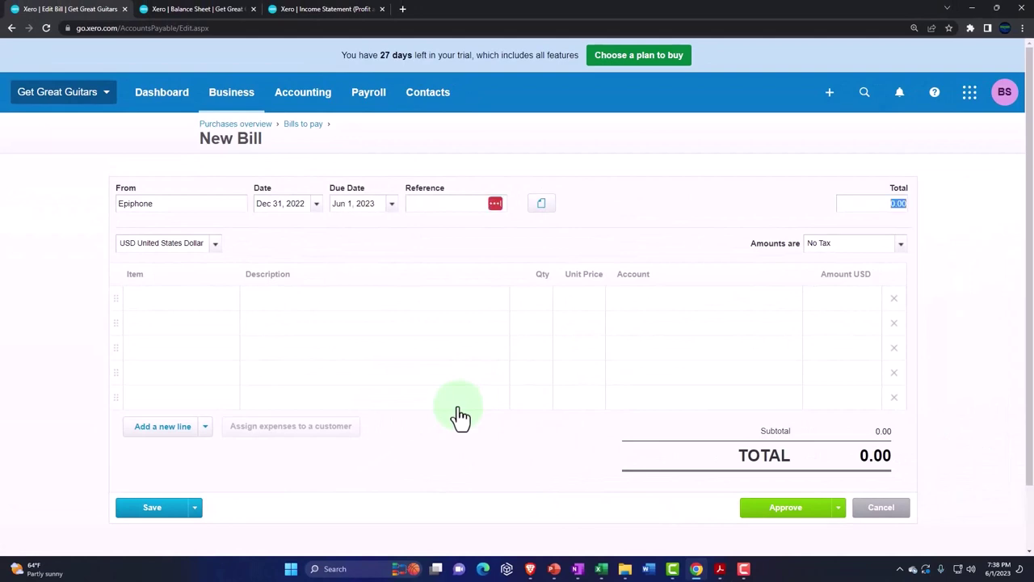
# Give the first bill line description Beg and unit price 15,000.00.
pyautogui.hotkey('ctrl', '+')
pyautogui.hotkey('ctrl', '+')
pyautogui.hotkey('ctrl', '+')
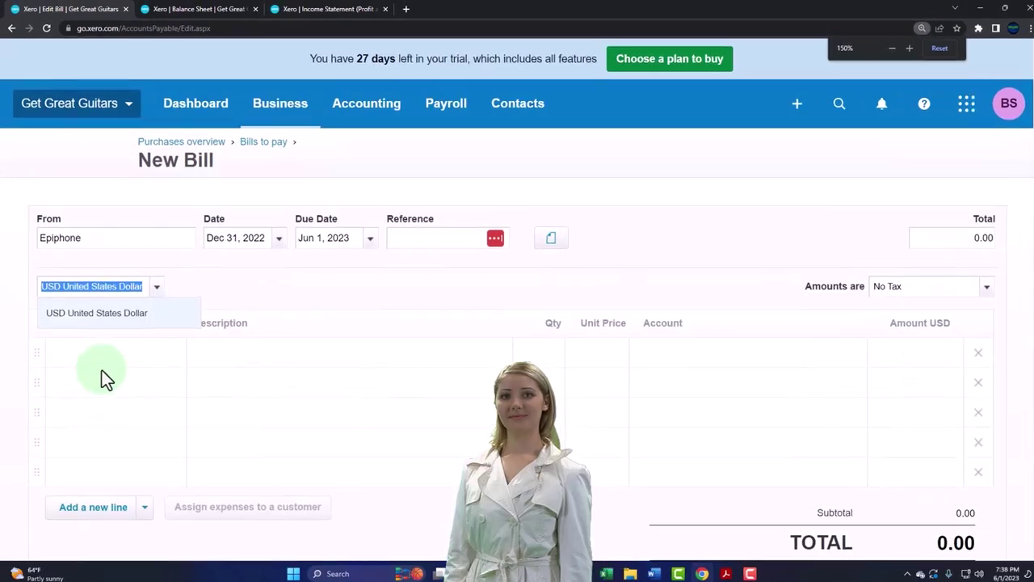
pyautogui.click(105, 350)
pyautogui.click(197, 401)
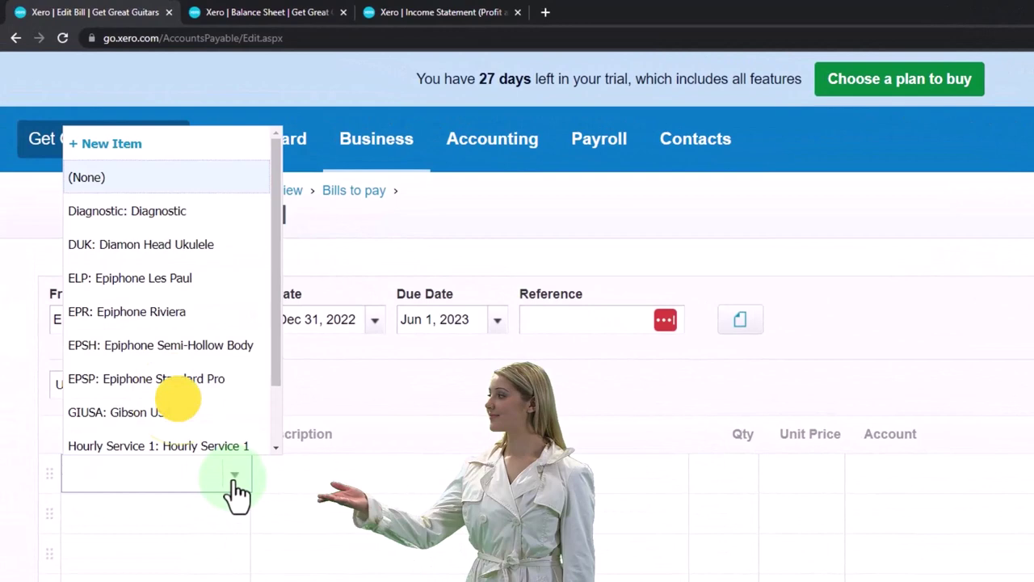
pyautogui.click(200, 554)
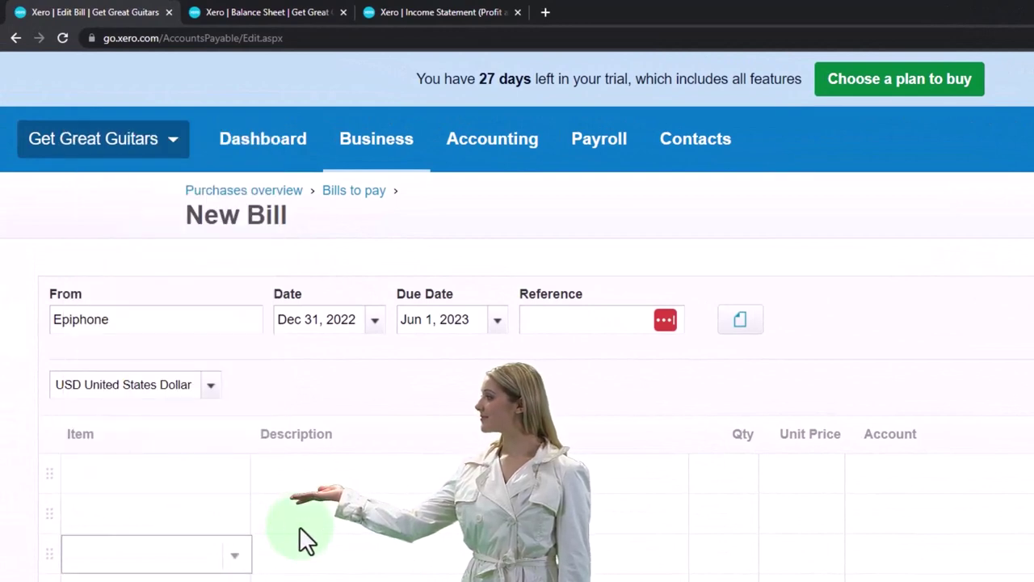
pyautogui.click(342, 474)
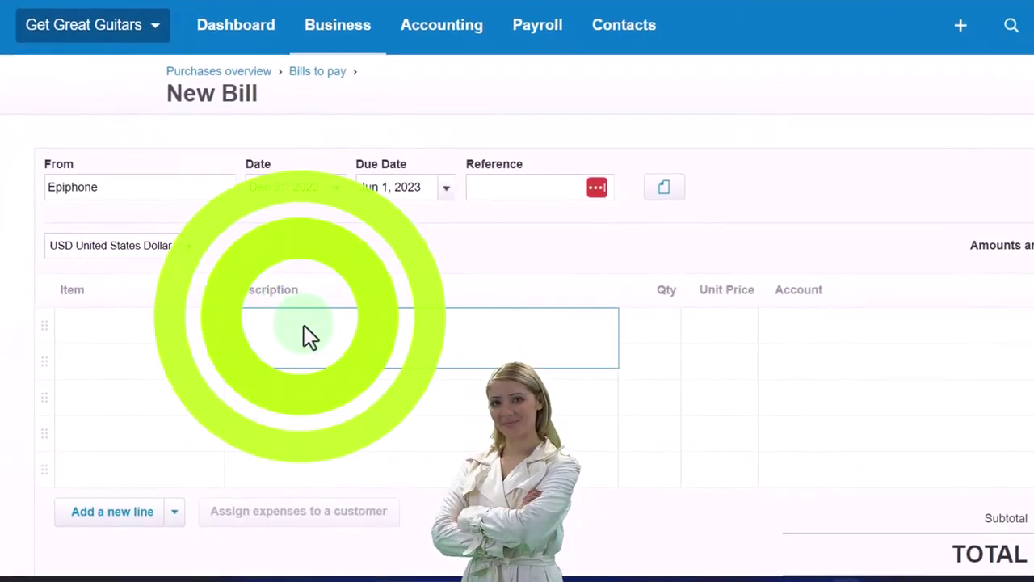
pyautogui.write('Beg')
pyautogui.press('Tab')
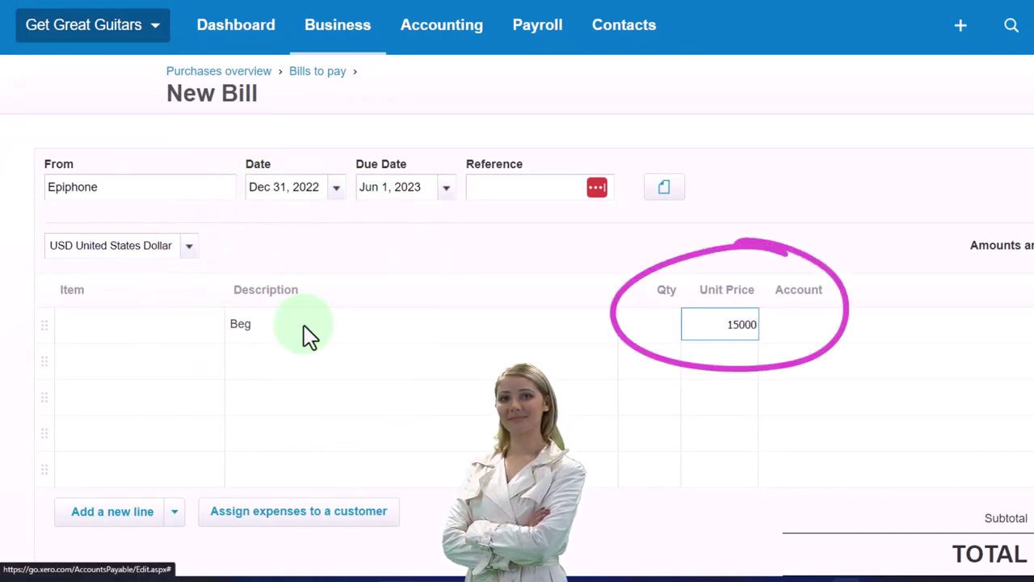
pyautogui.press('Tab')
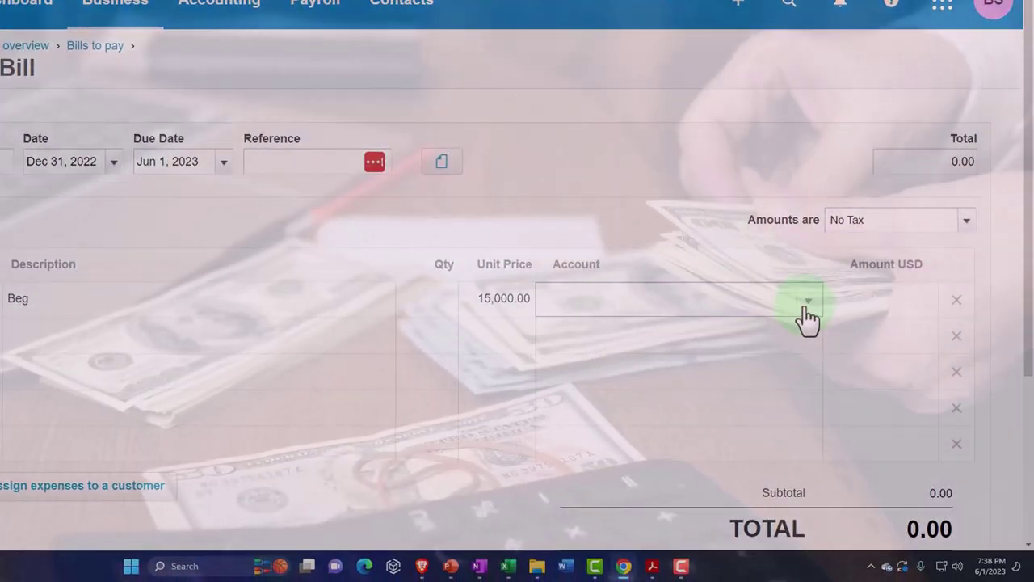
# Charge the line to account 3000 - Owner's Capital.
pyautogui.click(807, 303)
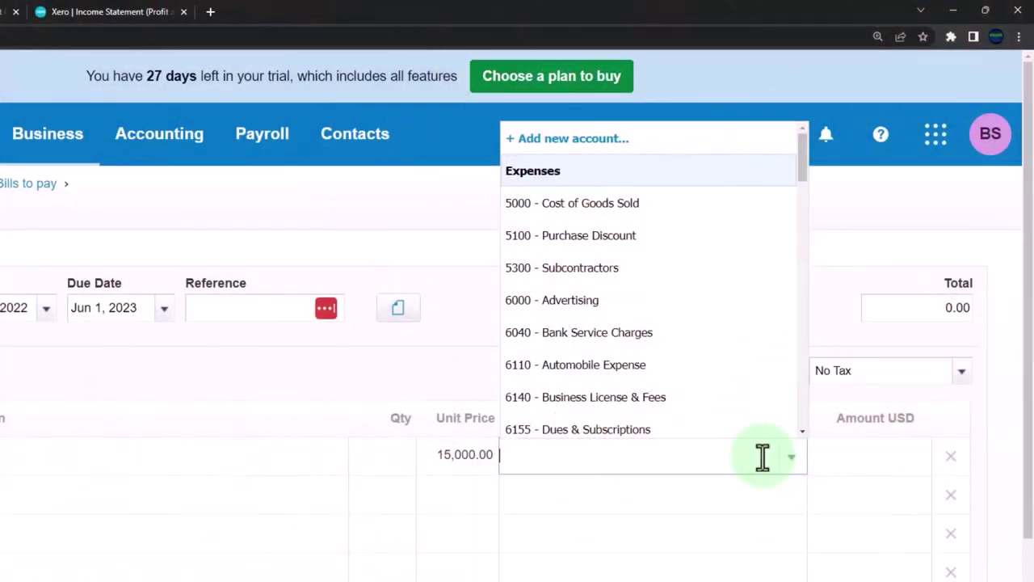
pyautogui.scroll(-3, 676, 341)
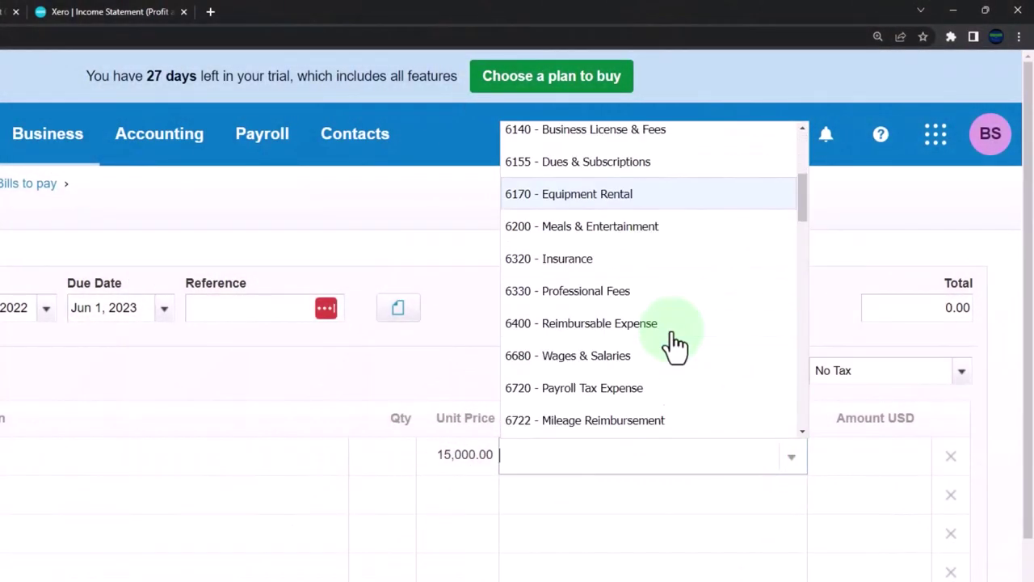
pyautogui.scroll(-3, 676, 343)
pyautogui.scroll(6, 676, 343)
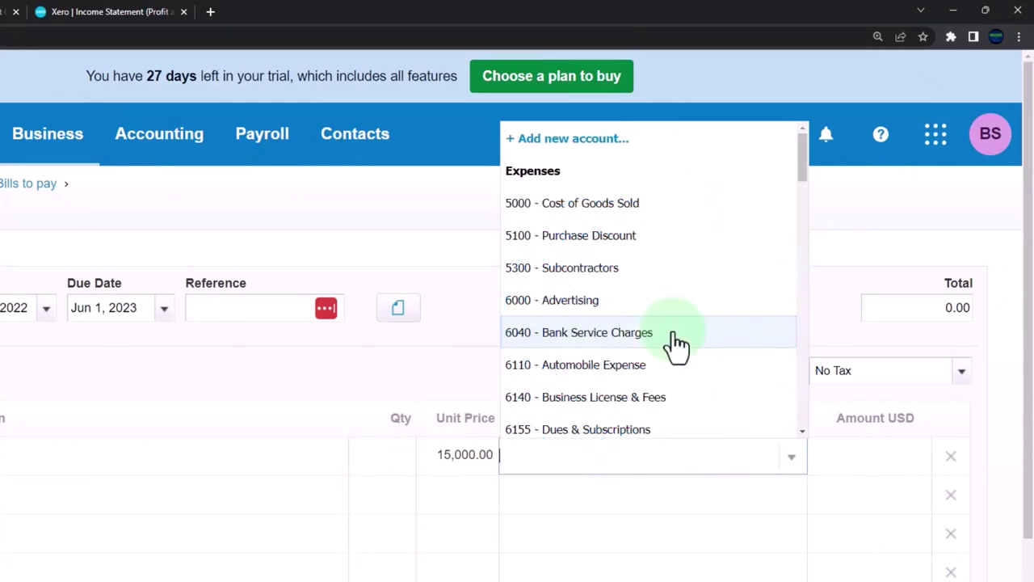
pyautogui.scroll(-6, 676, 343)
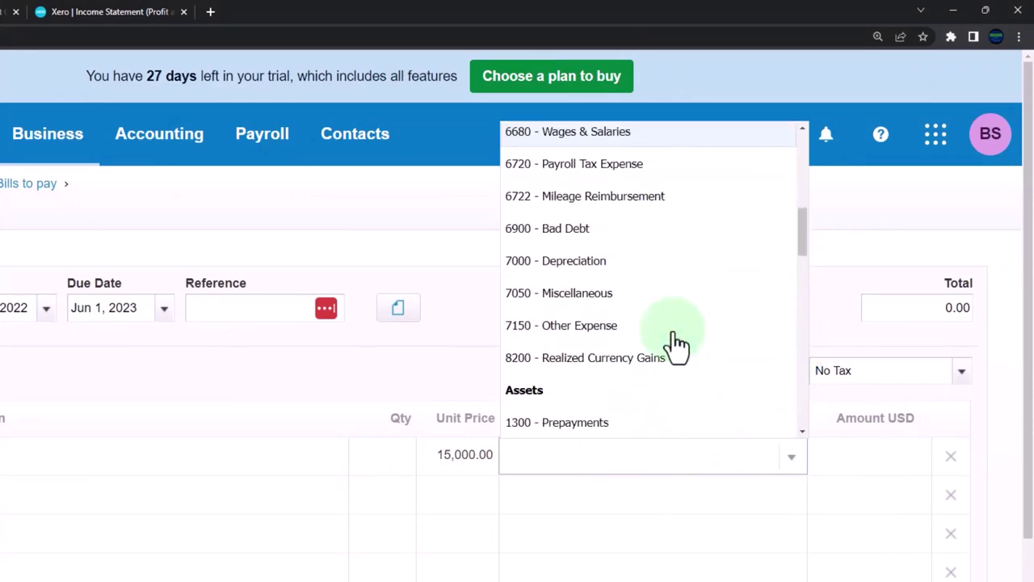
pyautogui.scroll(-5, 676, 343)
pyautogui.scroll(-2, 676, 343)
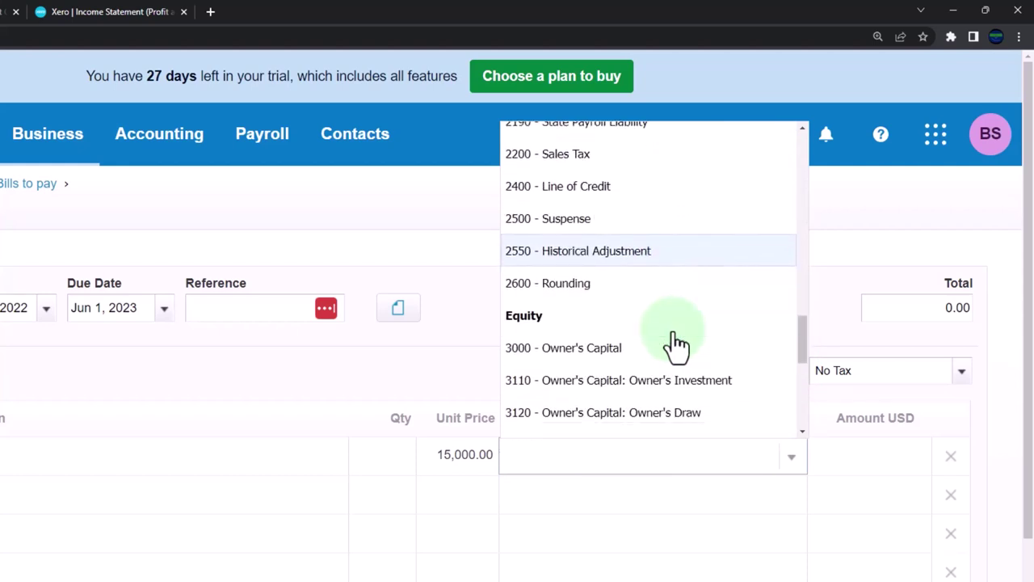
pyautogui.click(602, 284)
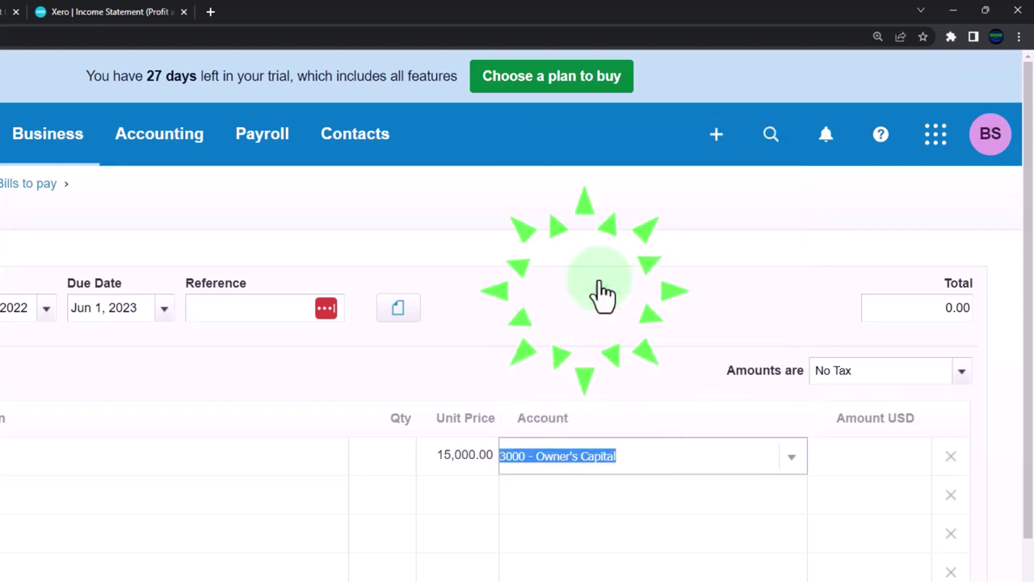
# Set the line quantity to 1.00, confirm the 15,000.00 total and approve the bill.
pyautogui.click(612, 516)
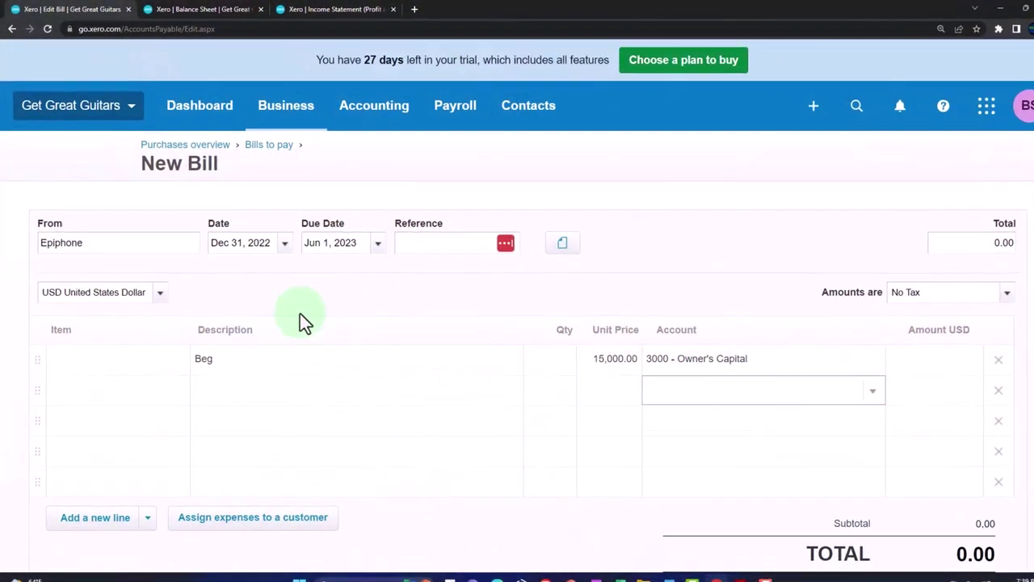
pyautogui.click(245, 241)
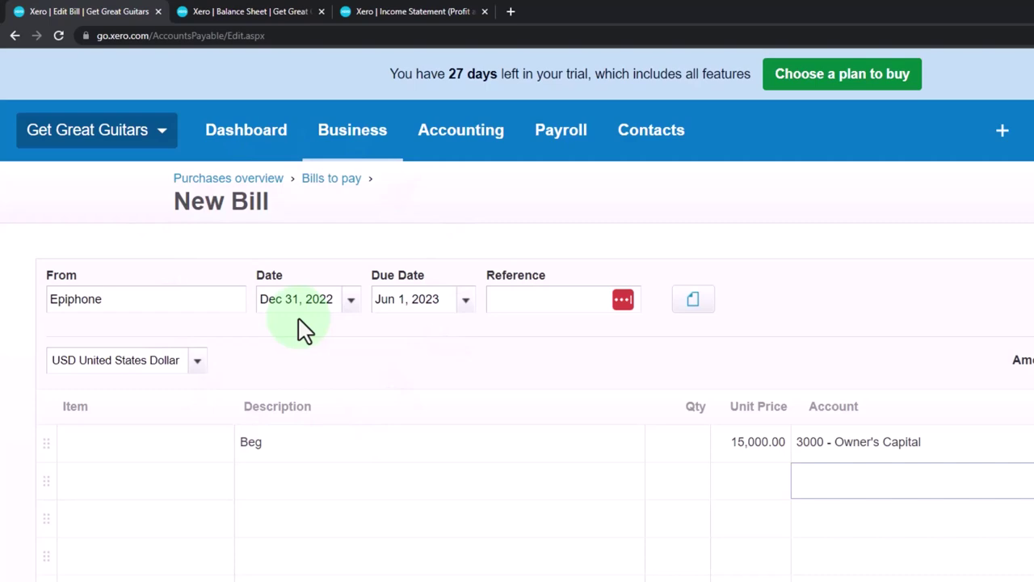
pyautogui.click(654, 471)
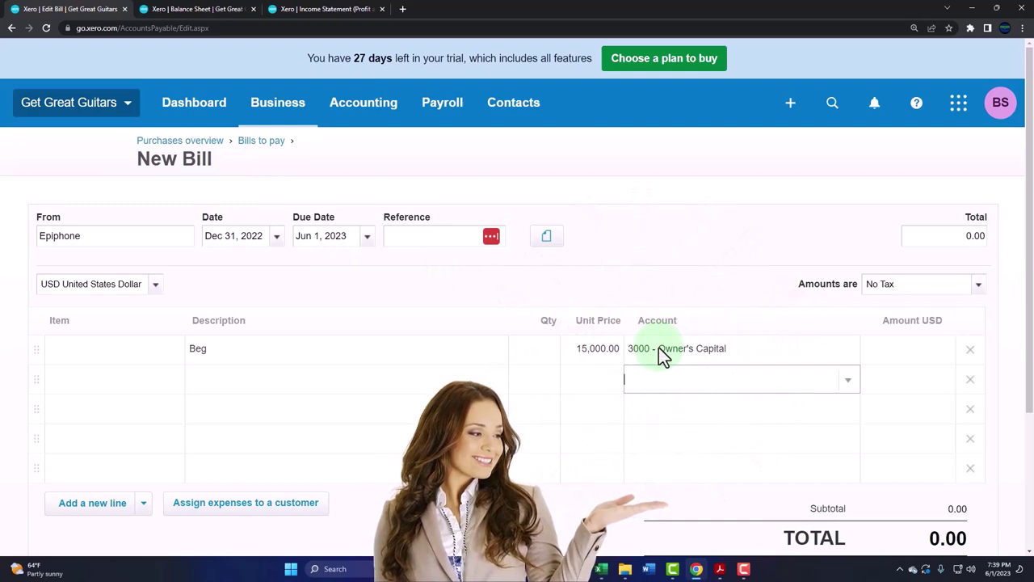
pyautogui.scroll(-1, 658, 348)
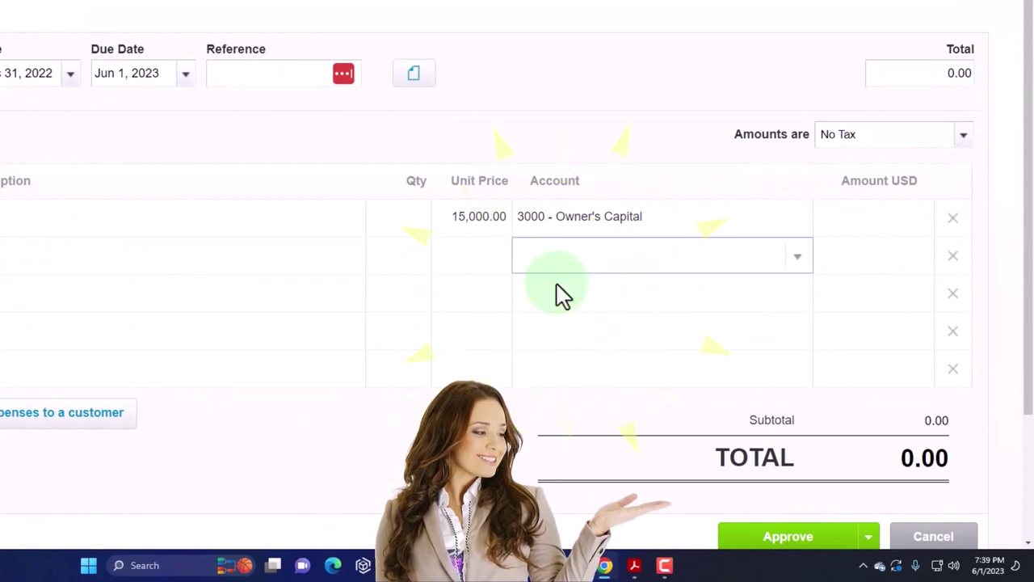
pyautogui.scroll(-1, 563, 295)
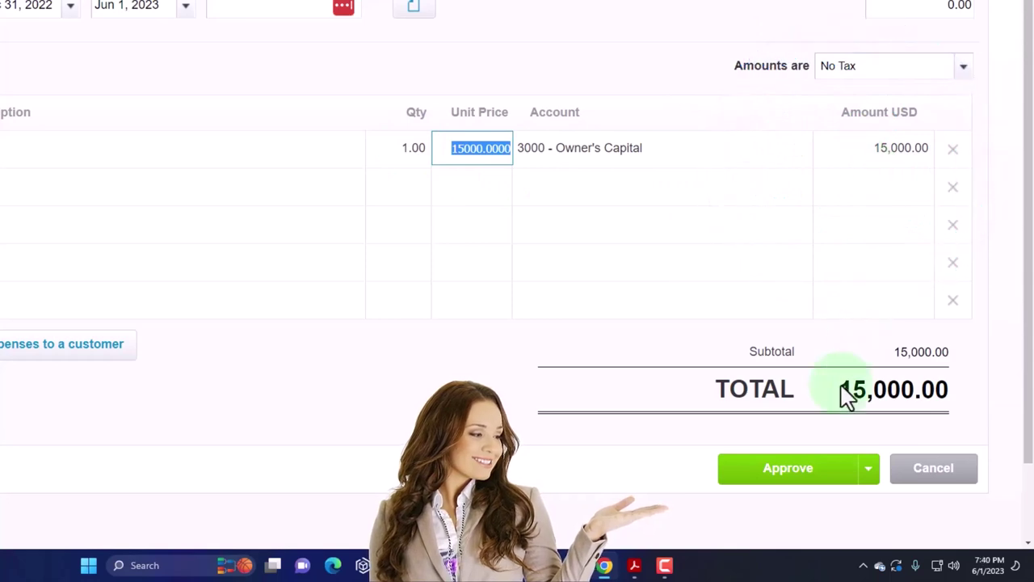
pyautogui.click(801, 480)
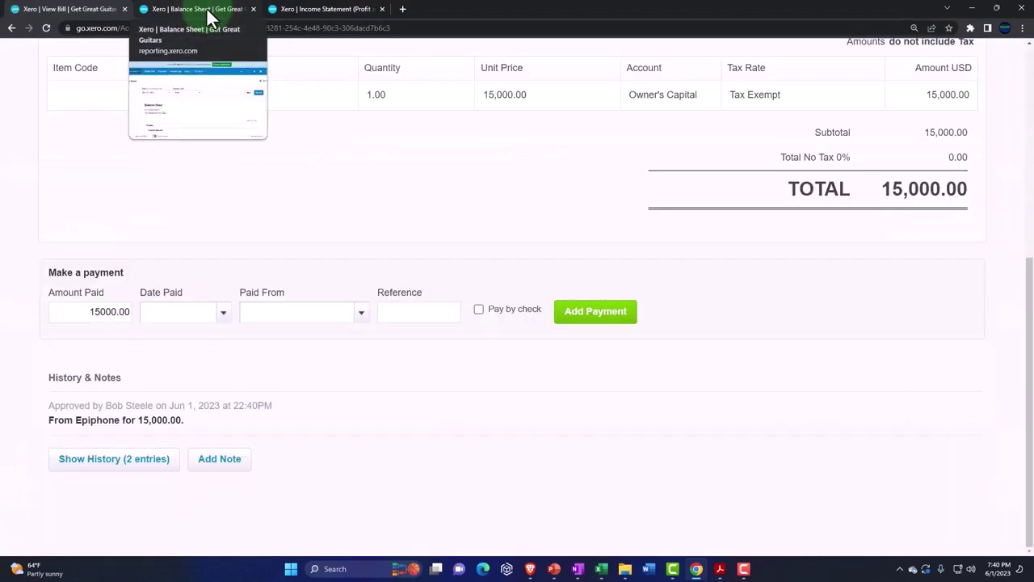
# Update the Dec 31, 2022 Balance Sheet and drill into the 15,000.00 Accounts Payable amount.
pyautogui.click(209, 9)
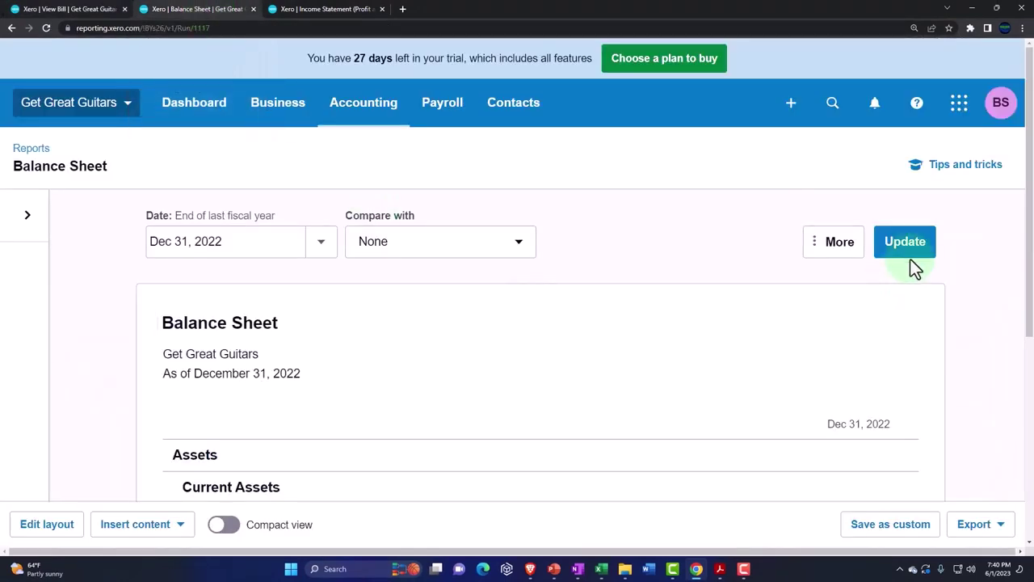
pyautogui.scroll(-1, 892, 276)
pyautogui.click(907, 195)
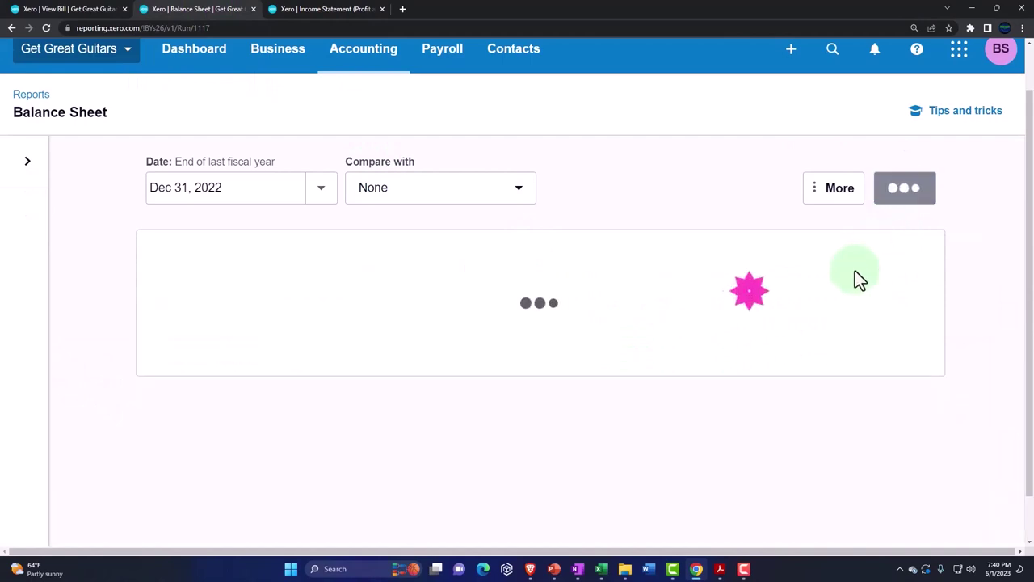
pyautogui.scroll(-2, 832, 304)
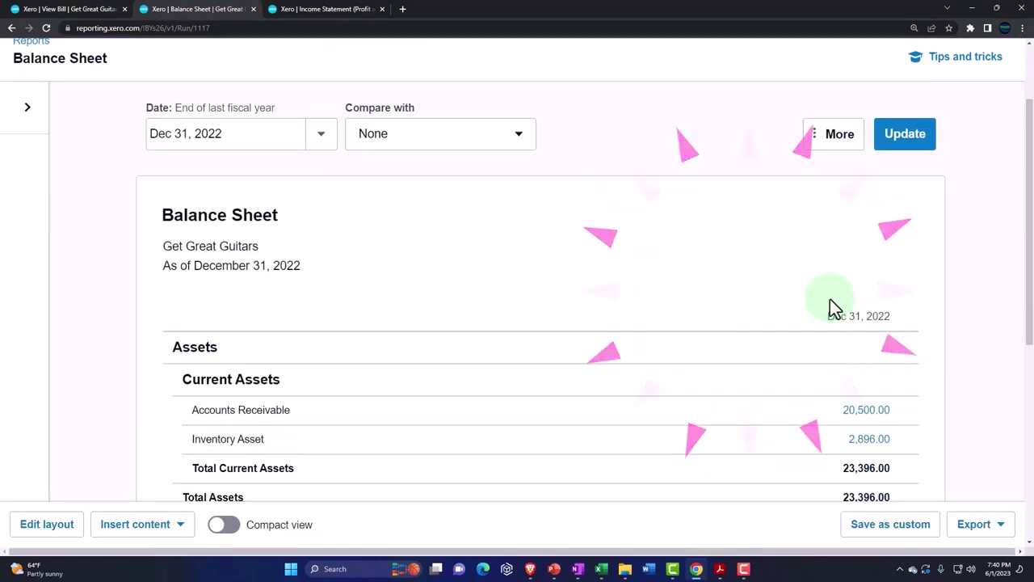
pyautogui.scroll(-4, 832, 306)
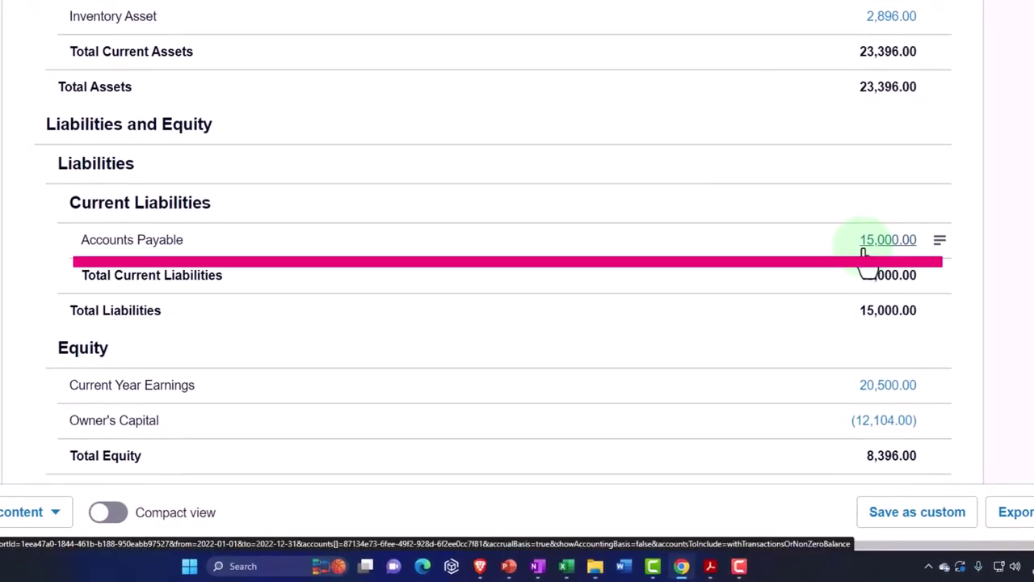
pyautogui.click(863, 249)
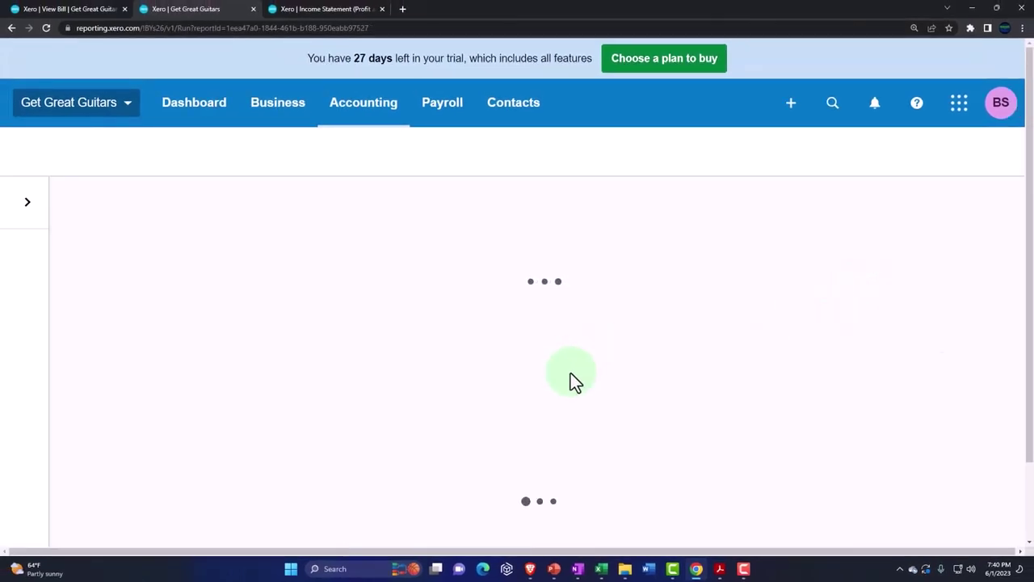
# Review the Accounts Payable transactions, including the 15,000.00 Epiphone payable invoice.
pyautogui.scroll(-3, 570, 372)
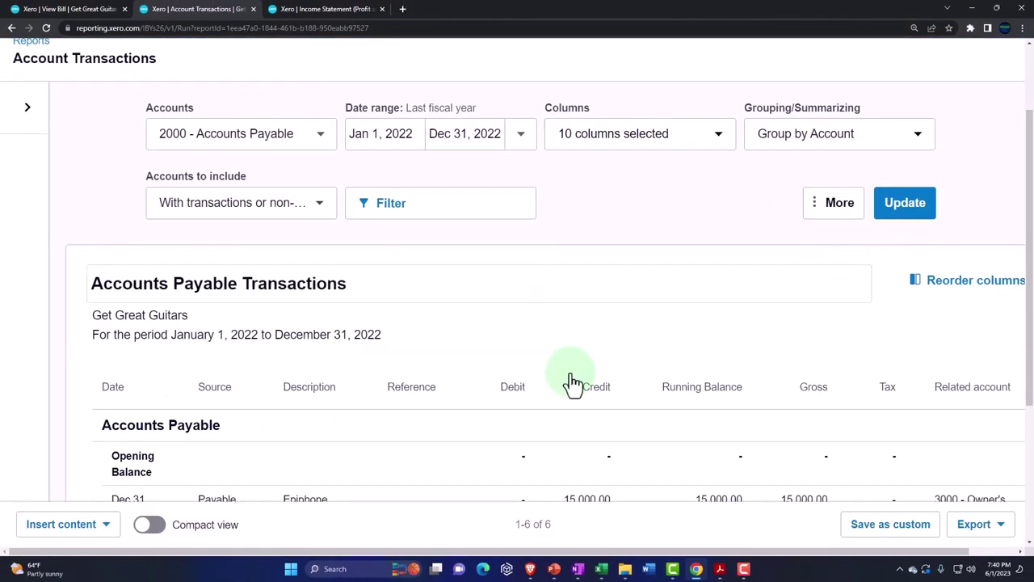
pyautogui.click(693, 394)
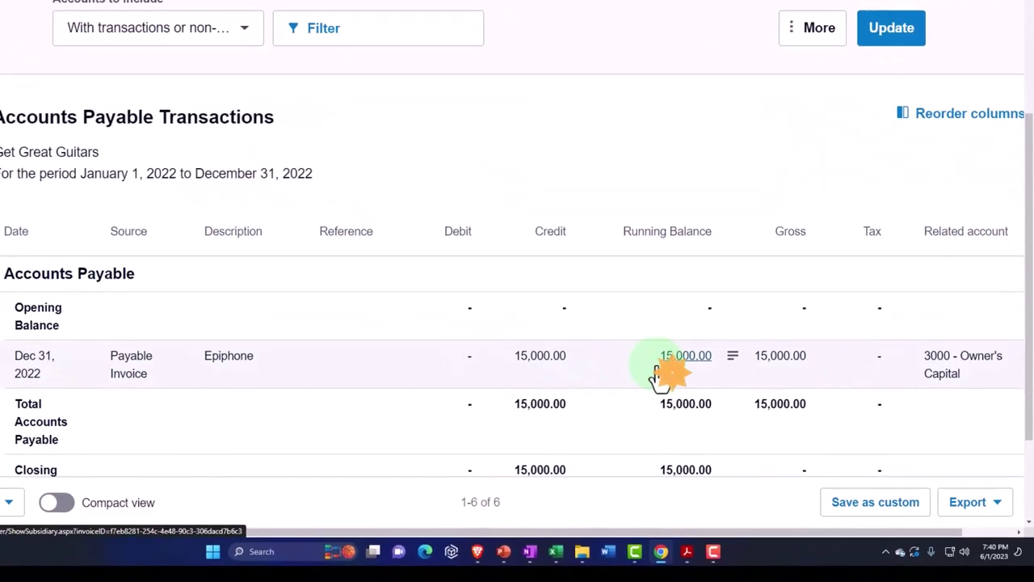
pyautogui.scroll(-1, 661, 374)
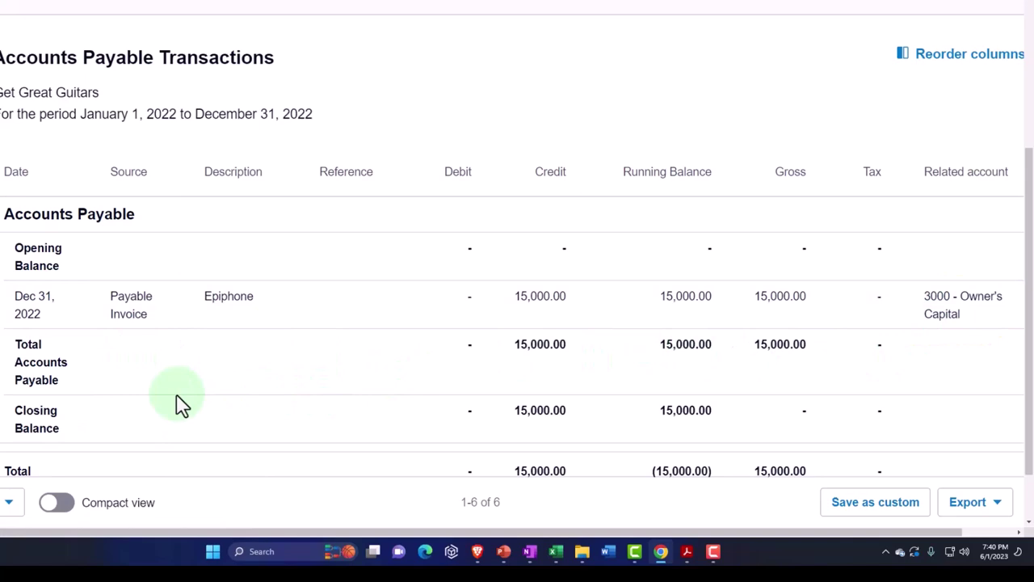
pyautogui.scroll(1, 129, 184)
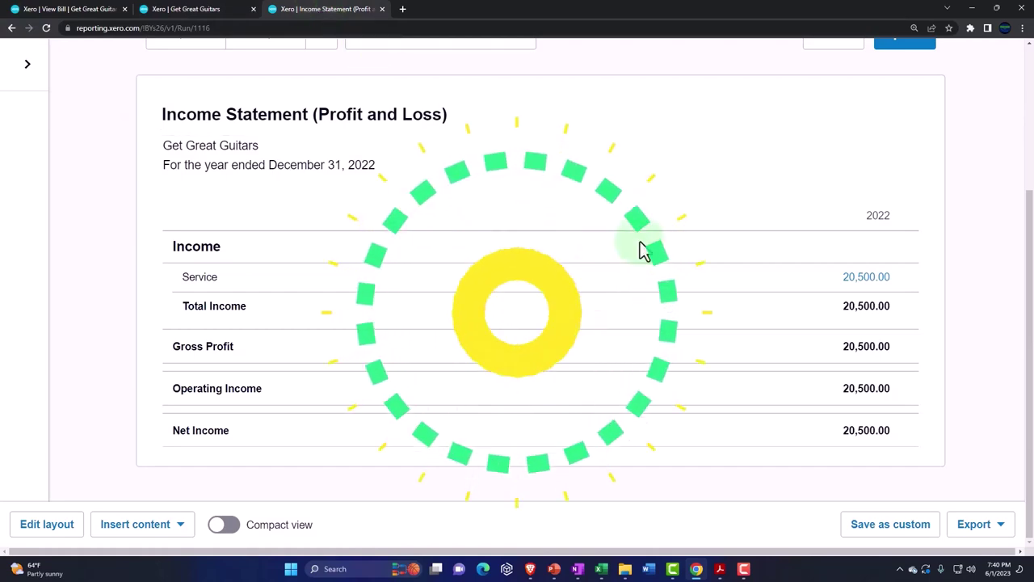
# Refresh the income statement, then open the Owner's Capital (12,104.00) transactions from the balance sheet.
pyautogui.click(889, 209)
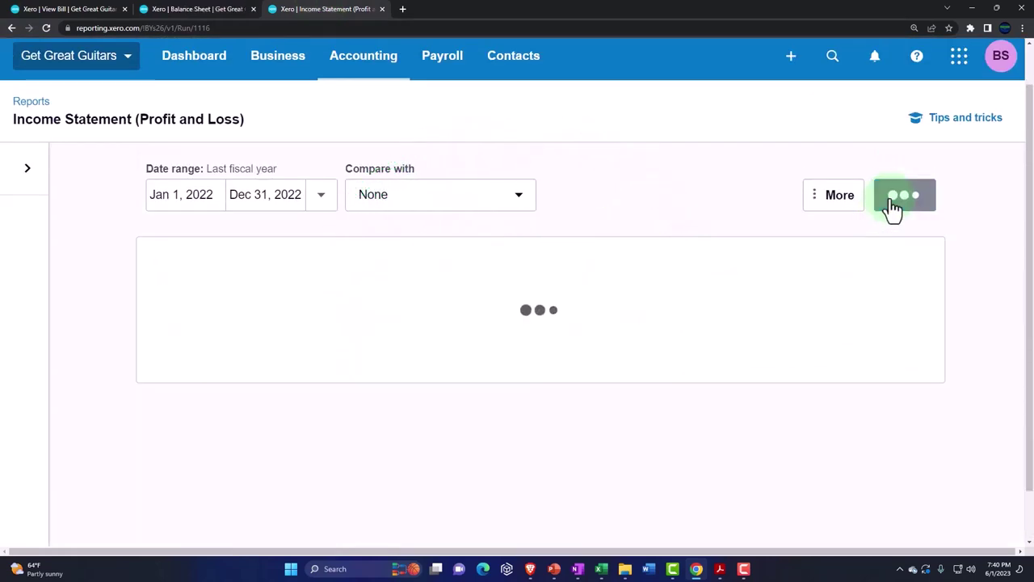
pyautogui.scroll(-1, 811, 347)
pyautogui.scroll(-2, 809, 349)
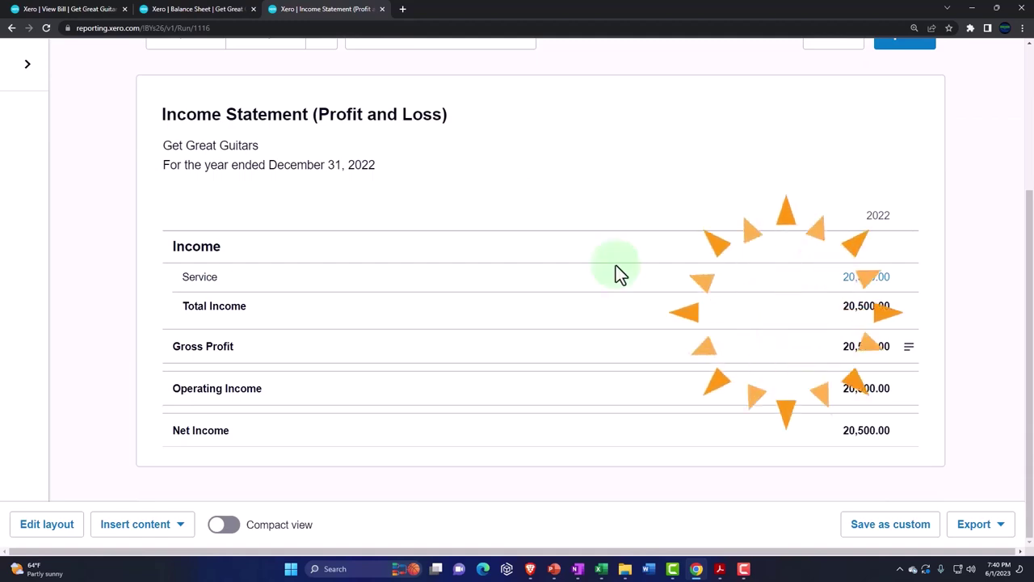
pyautogui.click(199, 11)
pyautogui.scroll(-4, 272, 360)
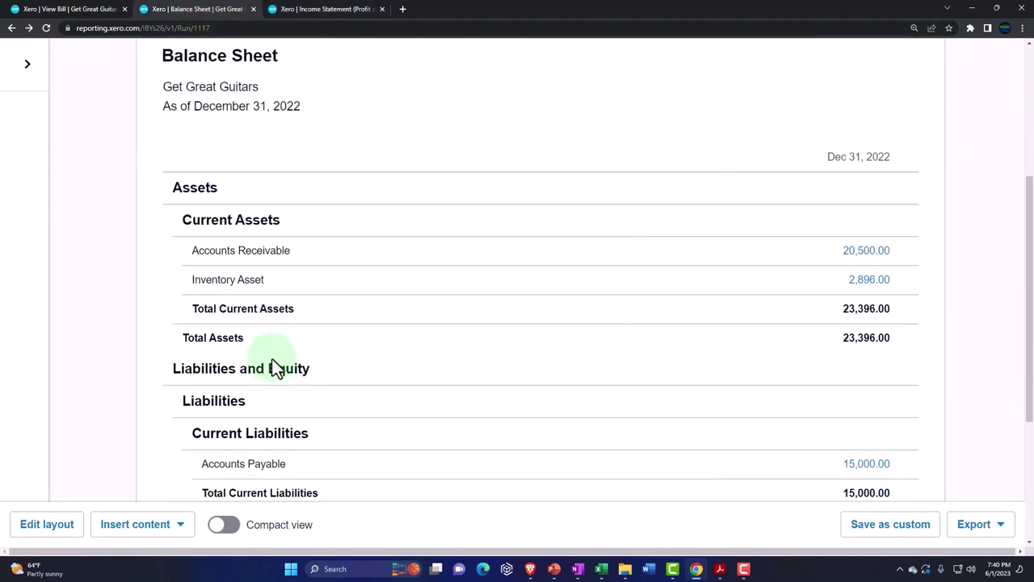
pyautogui.scroll(-3, 272, 363)
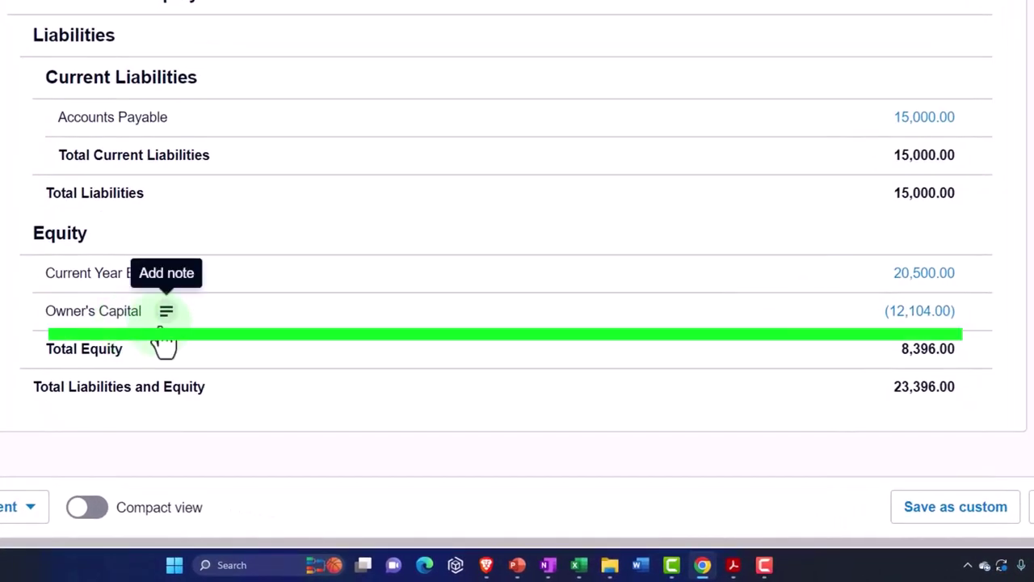
pyautogui.click(921, 316)
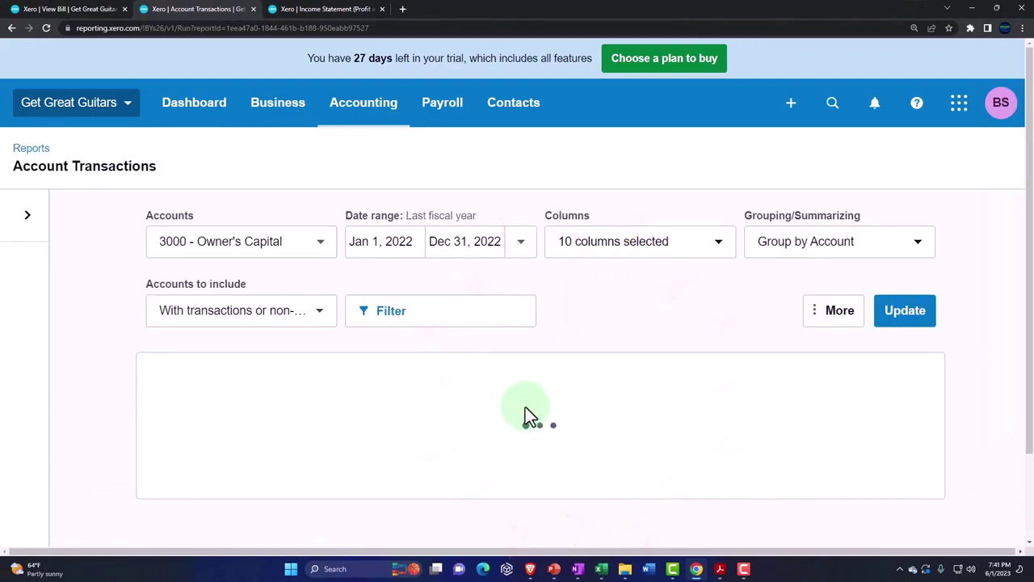
# Open the Owner's Capital account transactions and review the 15,000.00 Epiphone bill row.
pyautogui.scroll(-3, 525, 406)
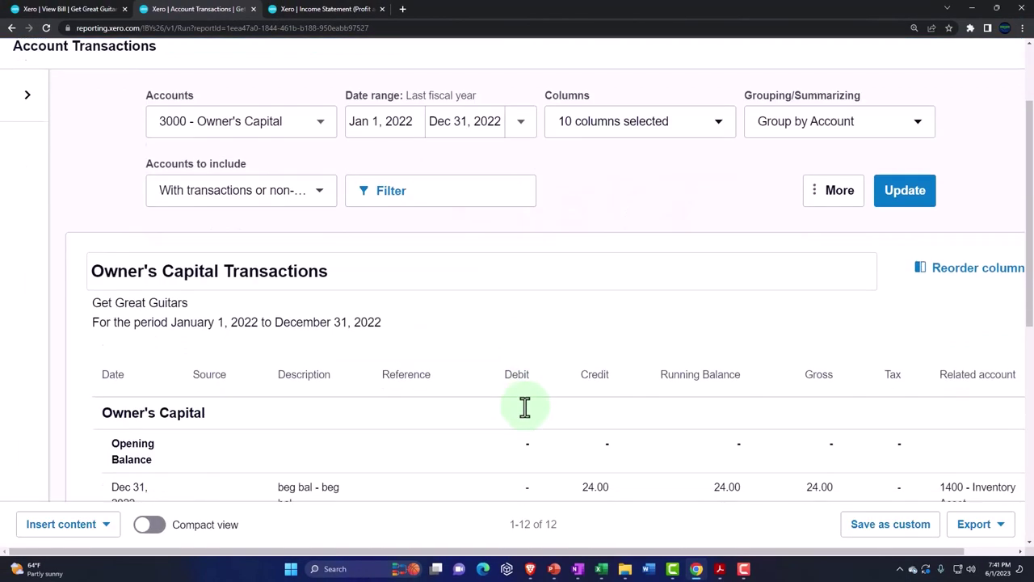
pyautogui.scroll(-1, 525, 406)
pyautogui.hotkey('ctrl', '-')
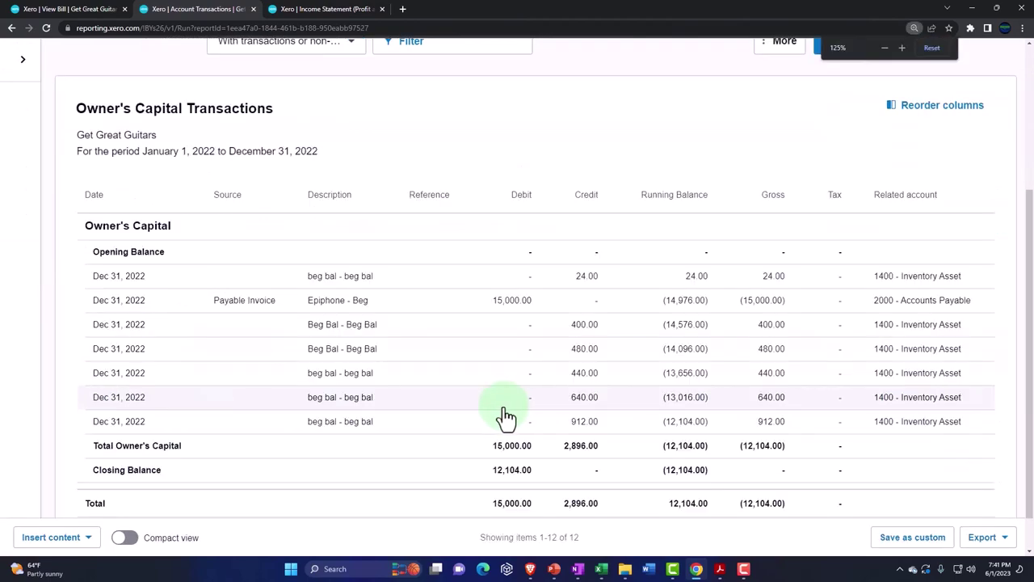
pyautogui.click(315, 301)
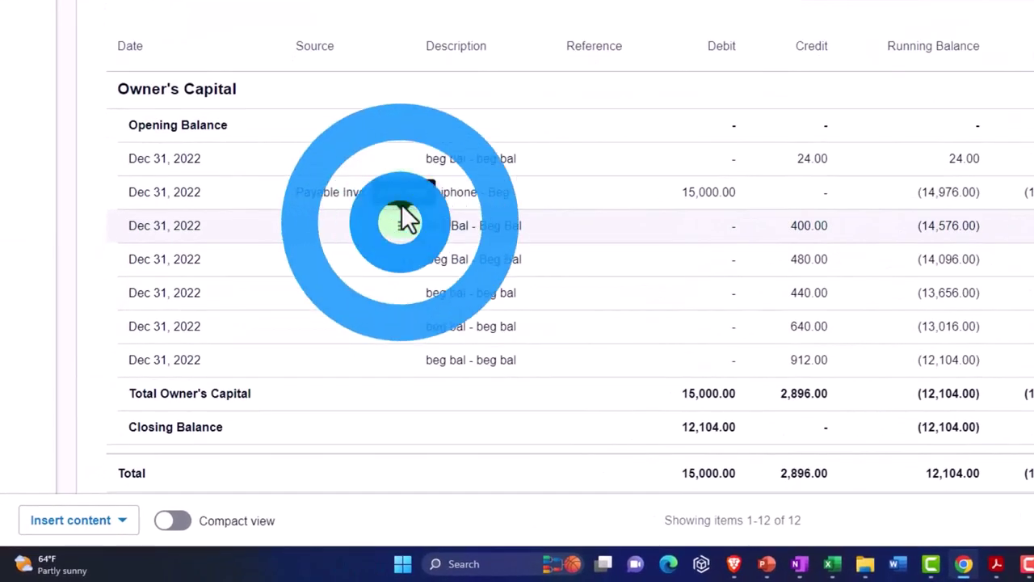
pyautogui.click(775, 300)
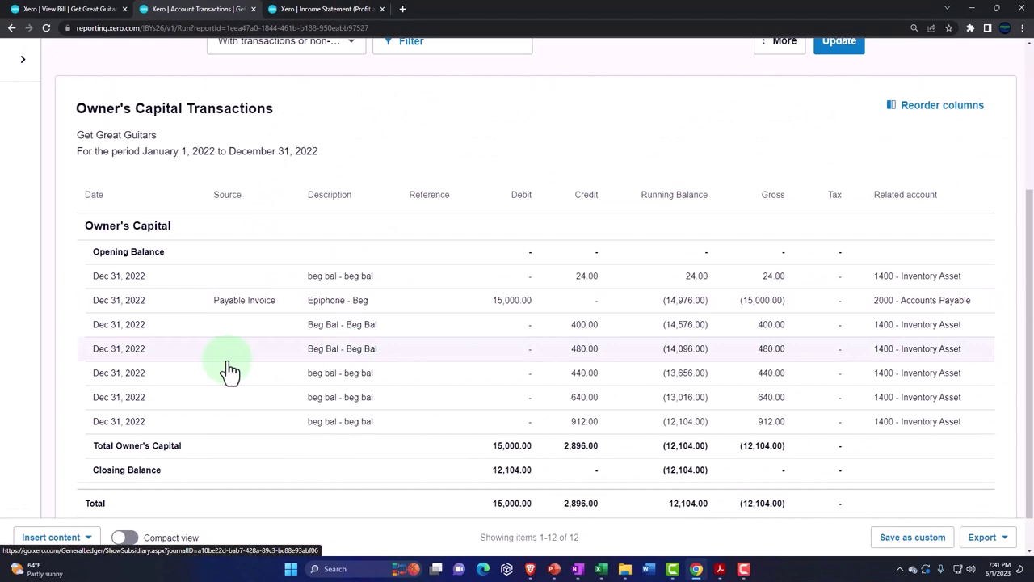
# Compare it with the trial beginning balances PDF, then return to the Xero balance sheet.
pyautogui.scroll(3, 6, 471)
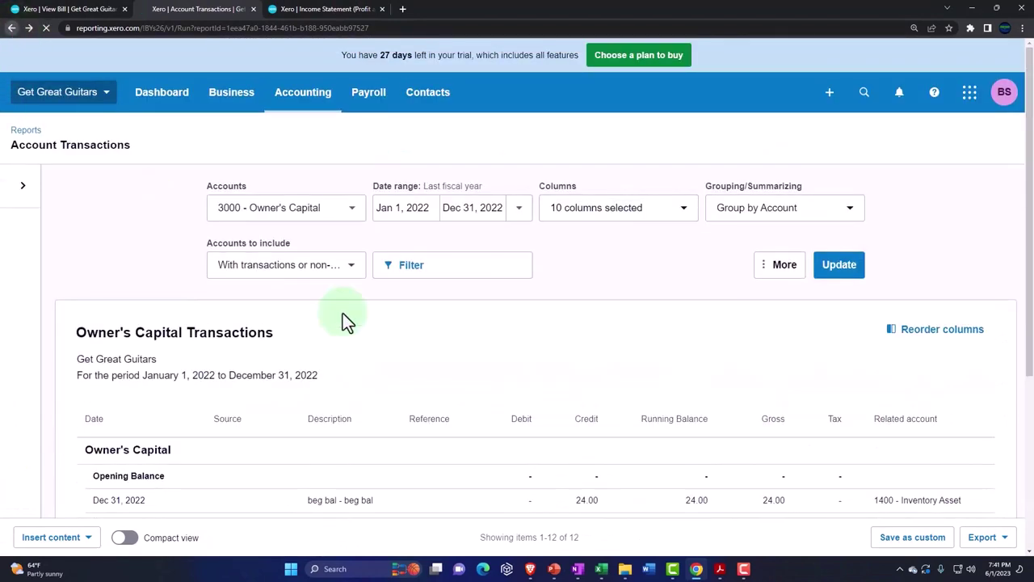
pyautogui.click(719, 569)
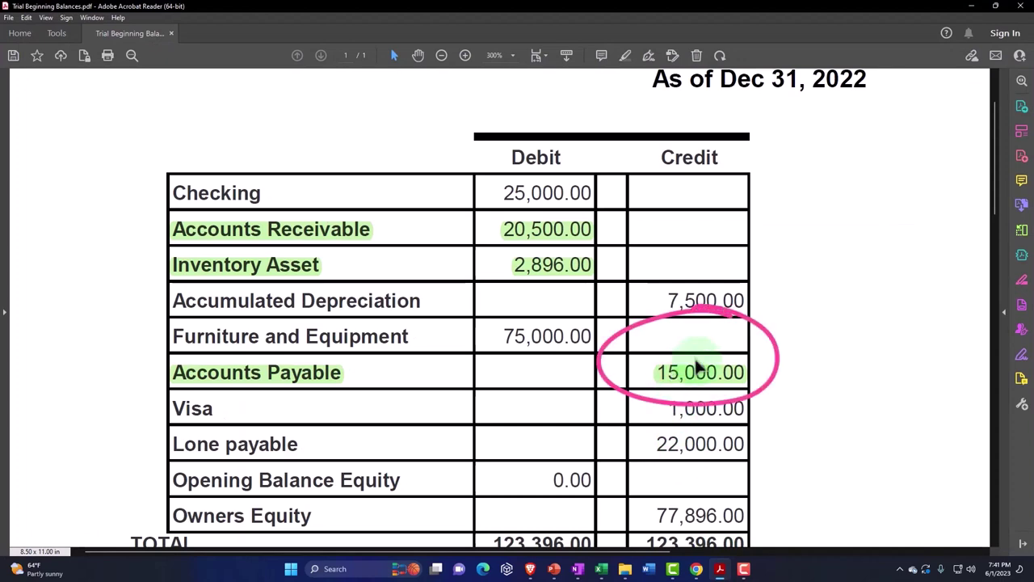
pyautogui.click(970, 6)
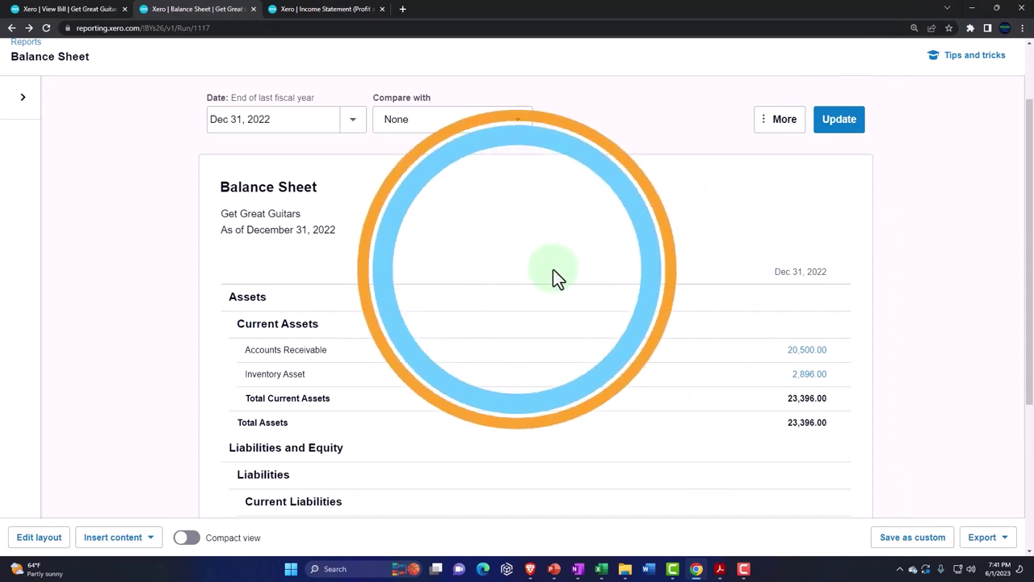
pyautogui.click(103, 13)
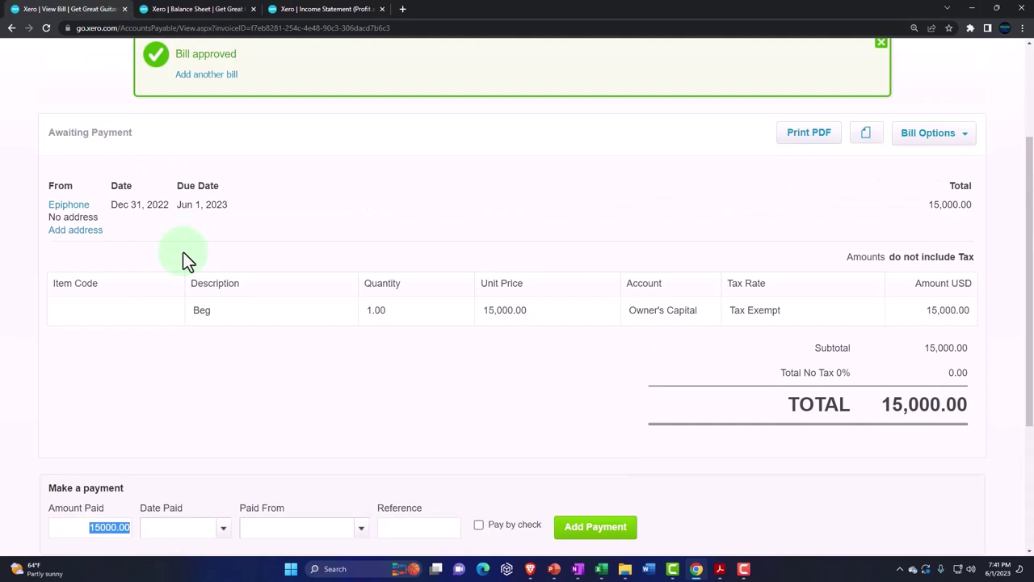
pyautogui.scroll(2, 184, 259)
pyautogui.click(513, 104)
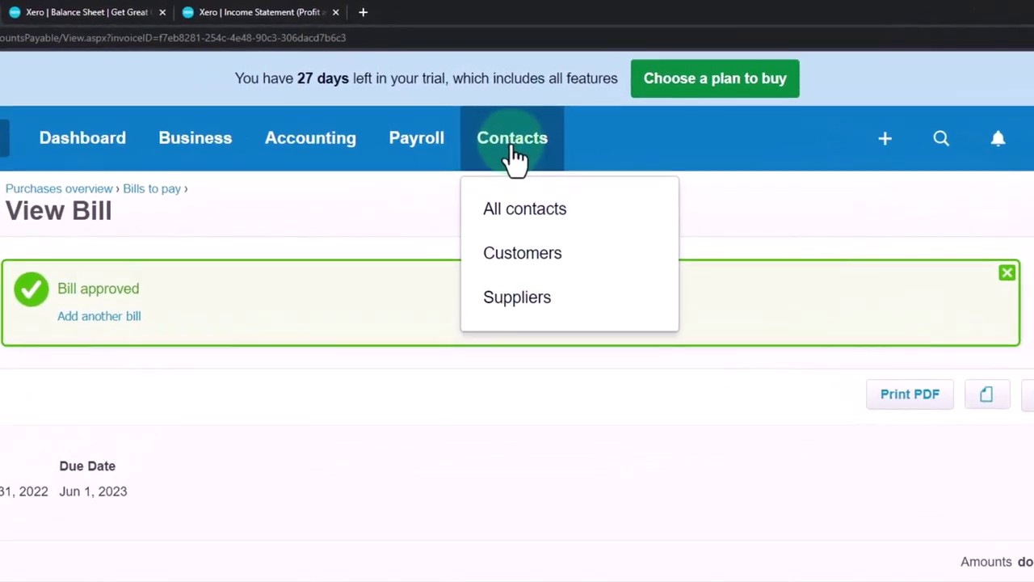
pyautogui.click(517, 154)
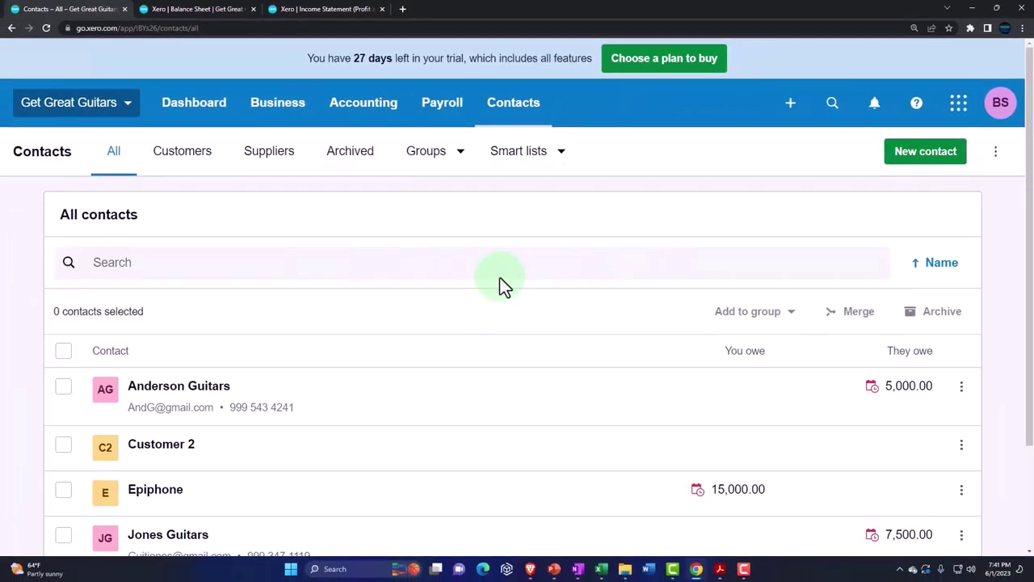
pyautogui.scroll(-2, 496, 355)
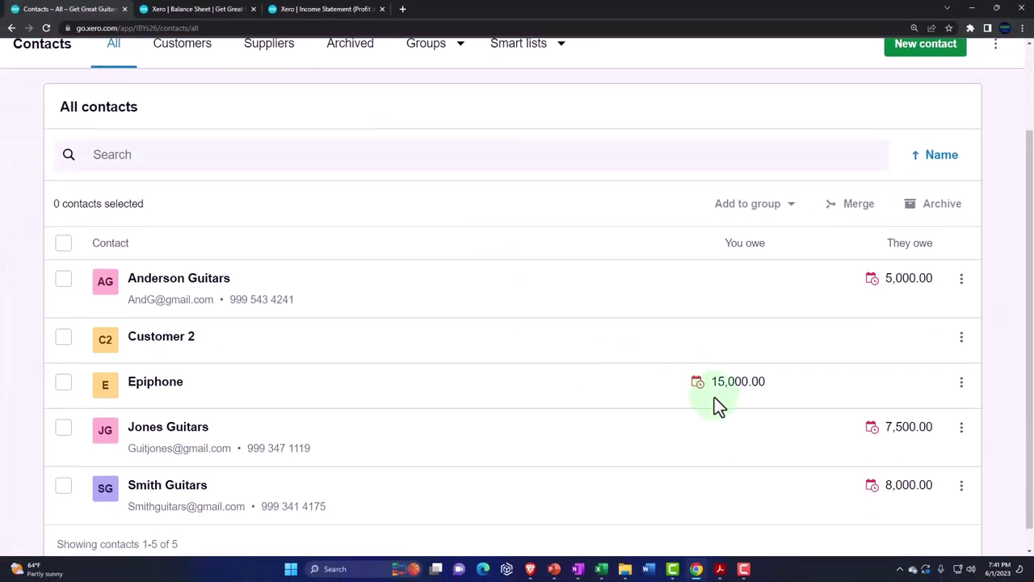
pyautogui.click(715, 396)
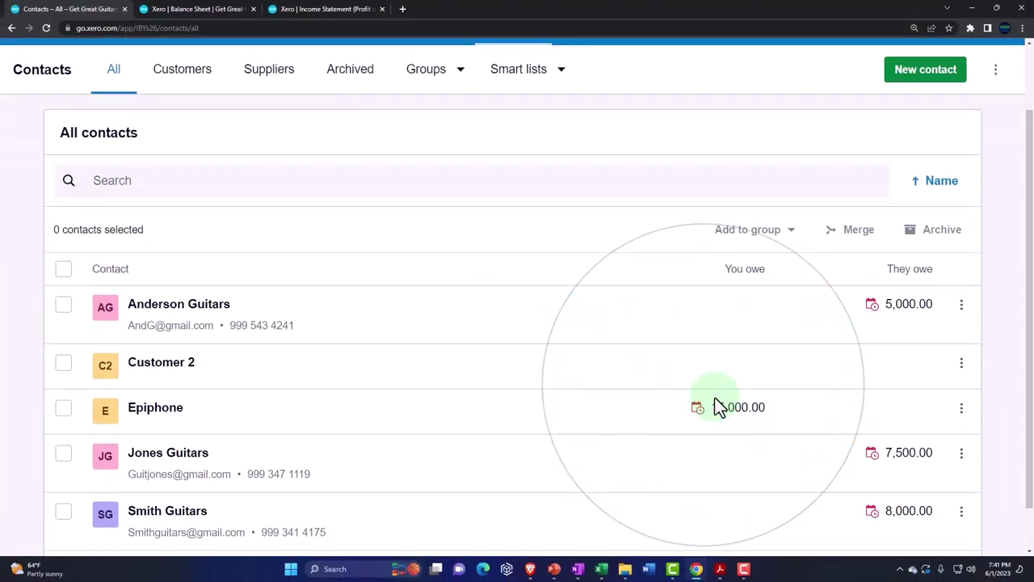
pyautogui.click(526, 109)
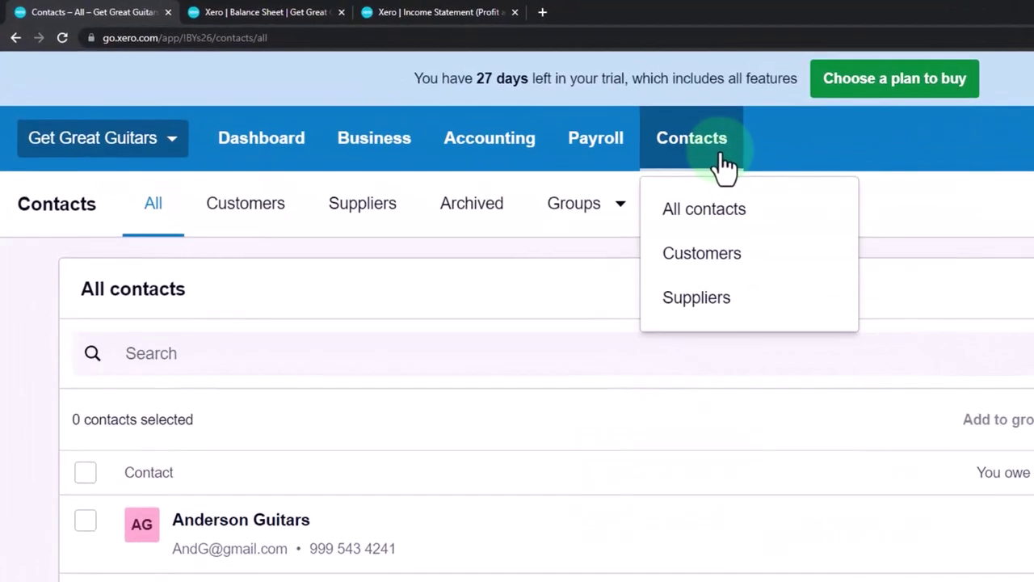
pyautogui.click(701, 301)
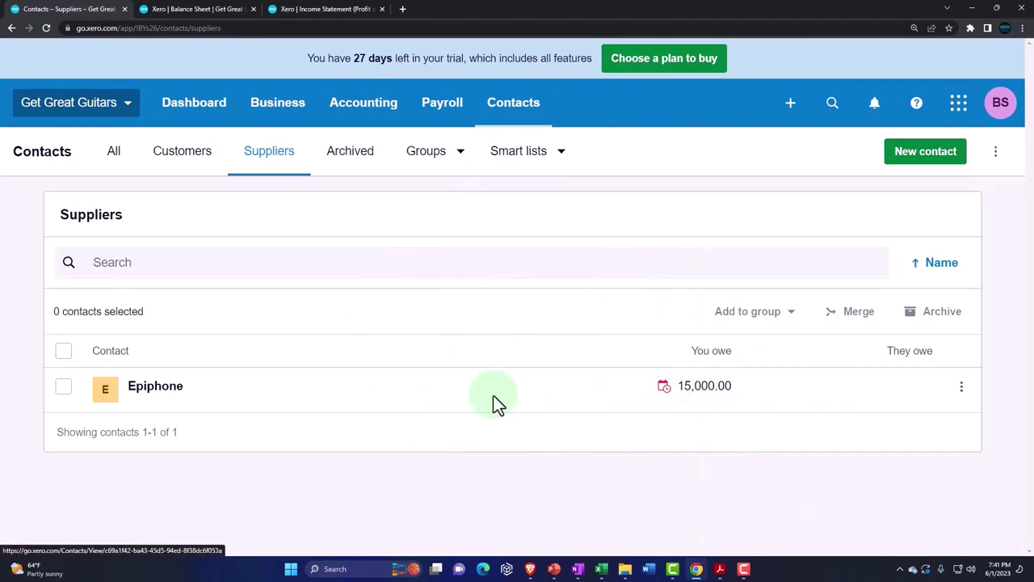
pyautogui.click(167, 395)
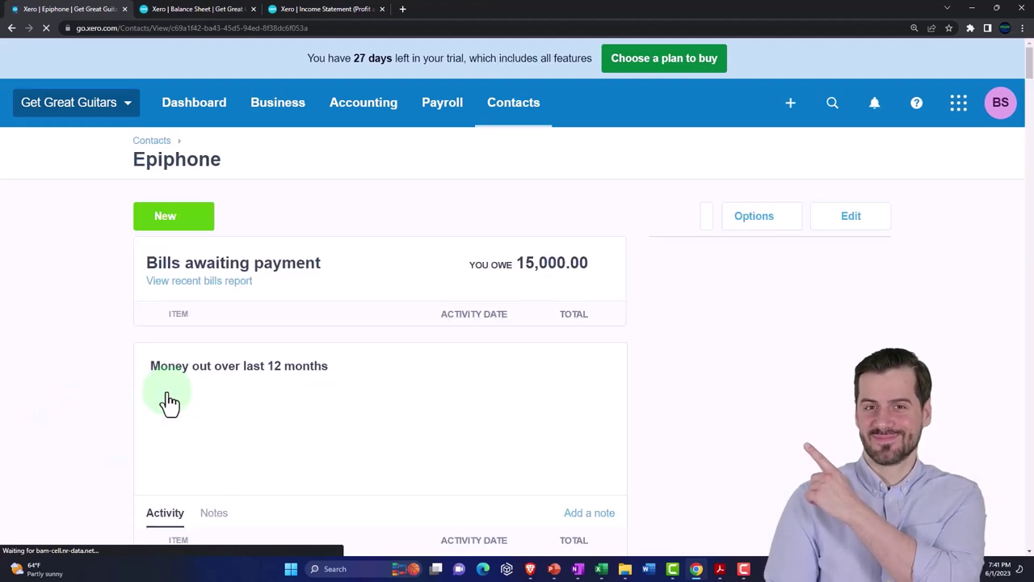
pyautogui.scroll(-3, 170, 401)
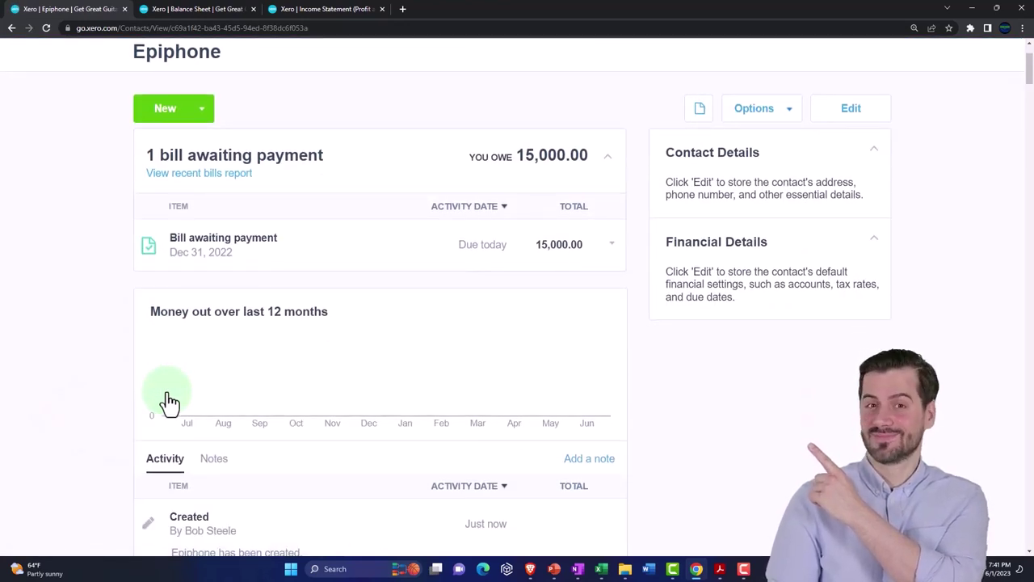
pyautogui.scroll(-1, 81, 389)
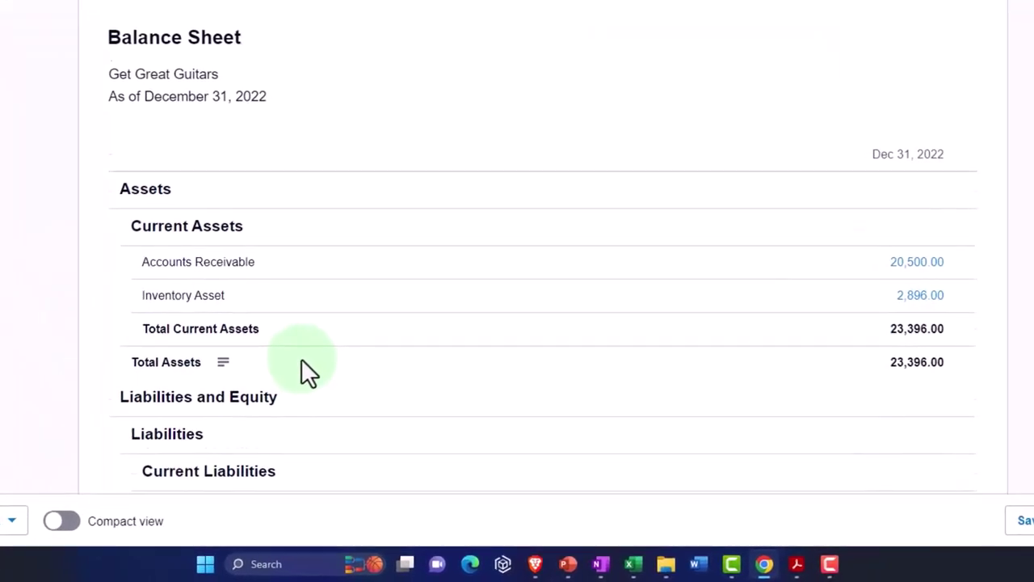
# Scroll the Balance Sheet to Accounts Payable of 15,000.00 and compare it with the trial beginning balances PDF.
pyautogui.scroll(-1, 887, 230)
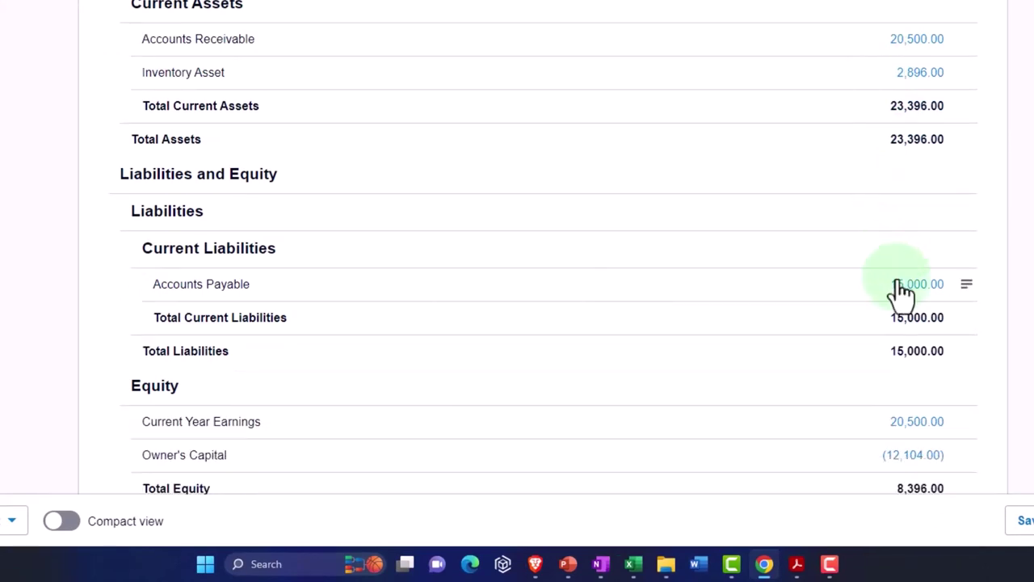
pyautogui.scroll(-1, 903, 296)
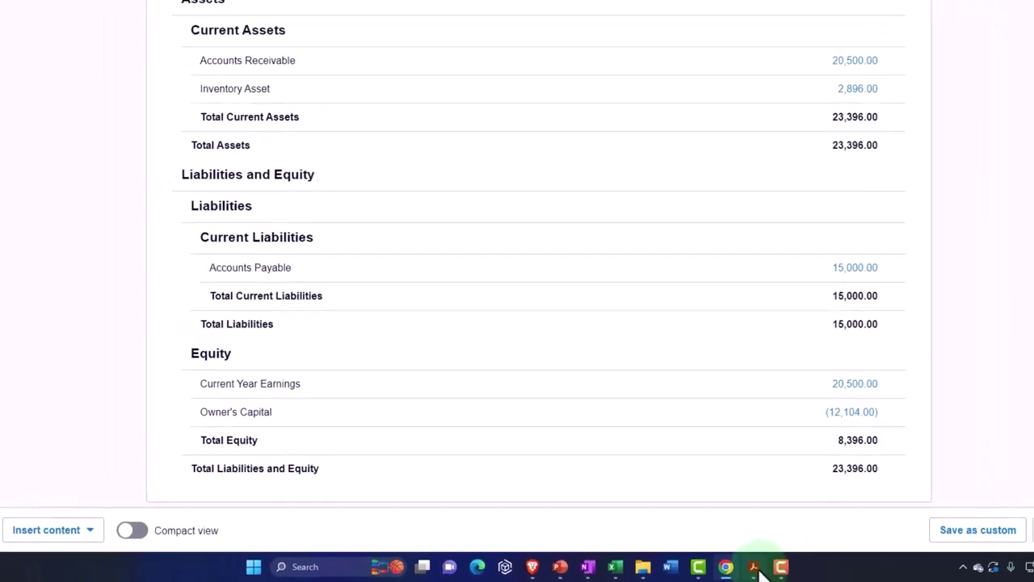
pyautogui.click(755, 567)
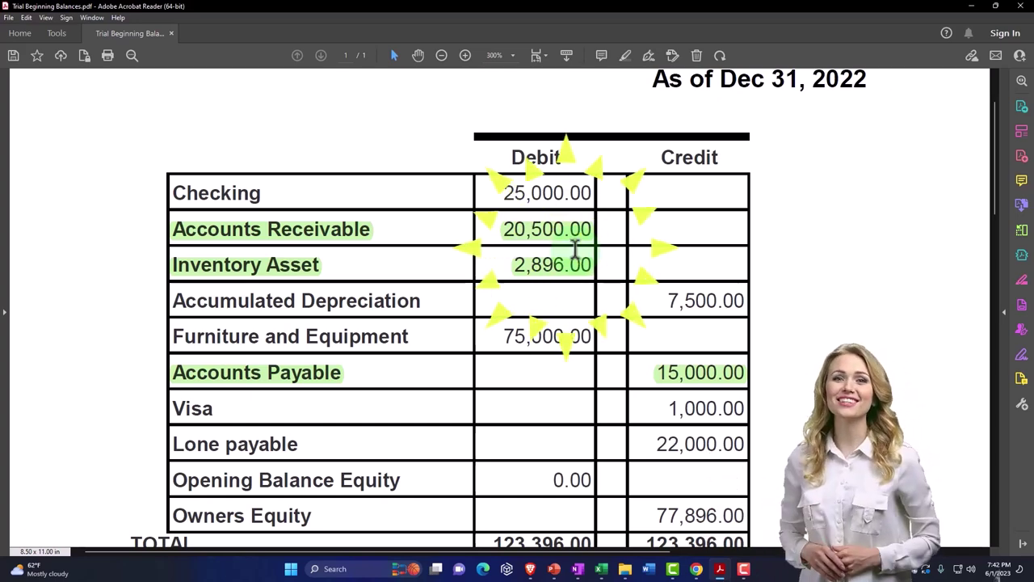
pyautogui.scroll(-1, 575, 249)
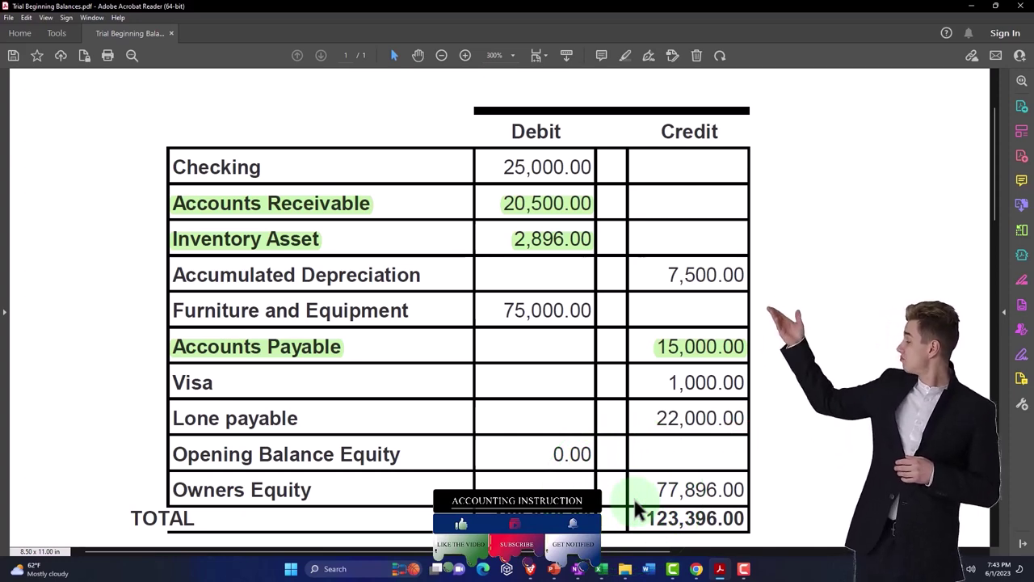
pyautogui.moveTo(696, 568)
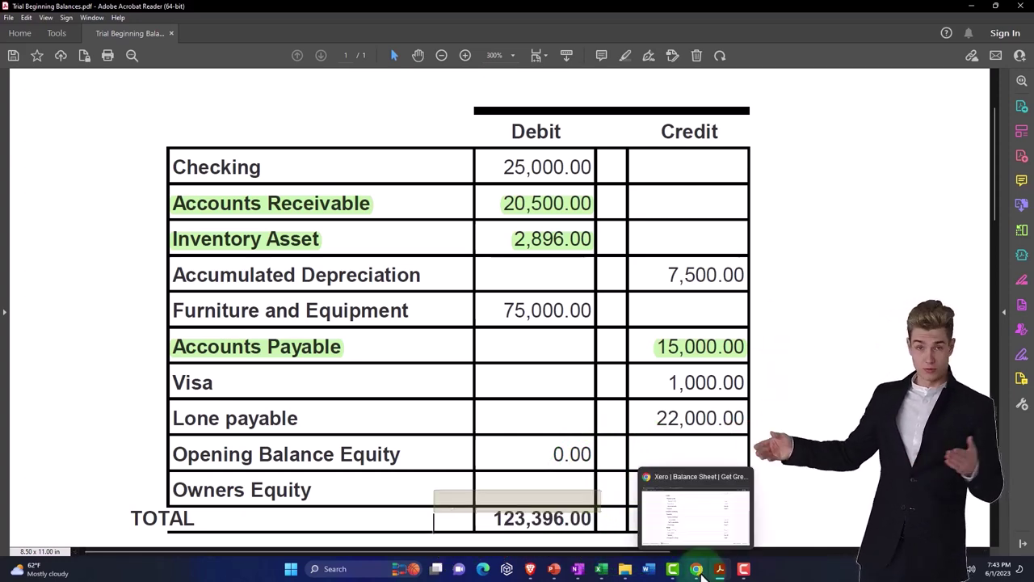
# Return to the Dec 31, 2022 balance sheet, where liabilities and equity total 23,396.00.
pyautogui.click(689, 496)
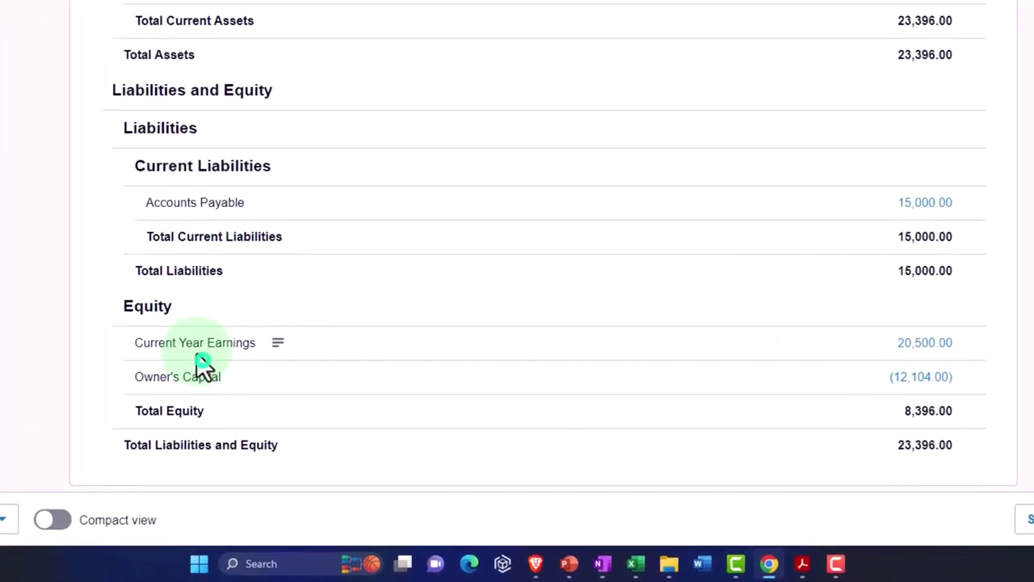
pyautogui.click(198, 360)
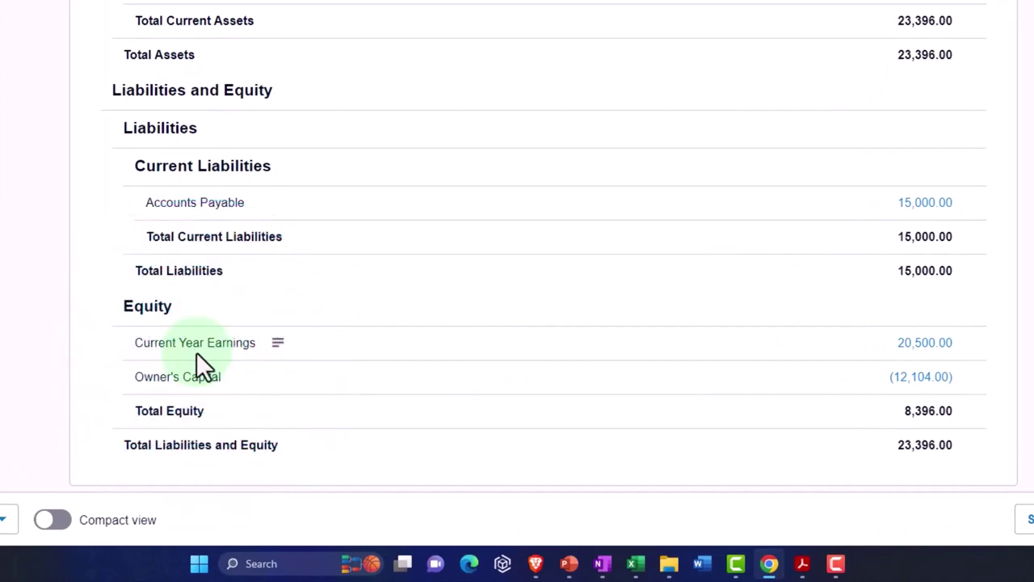